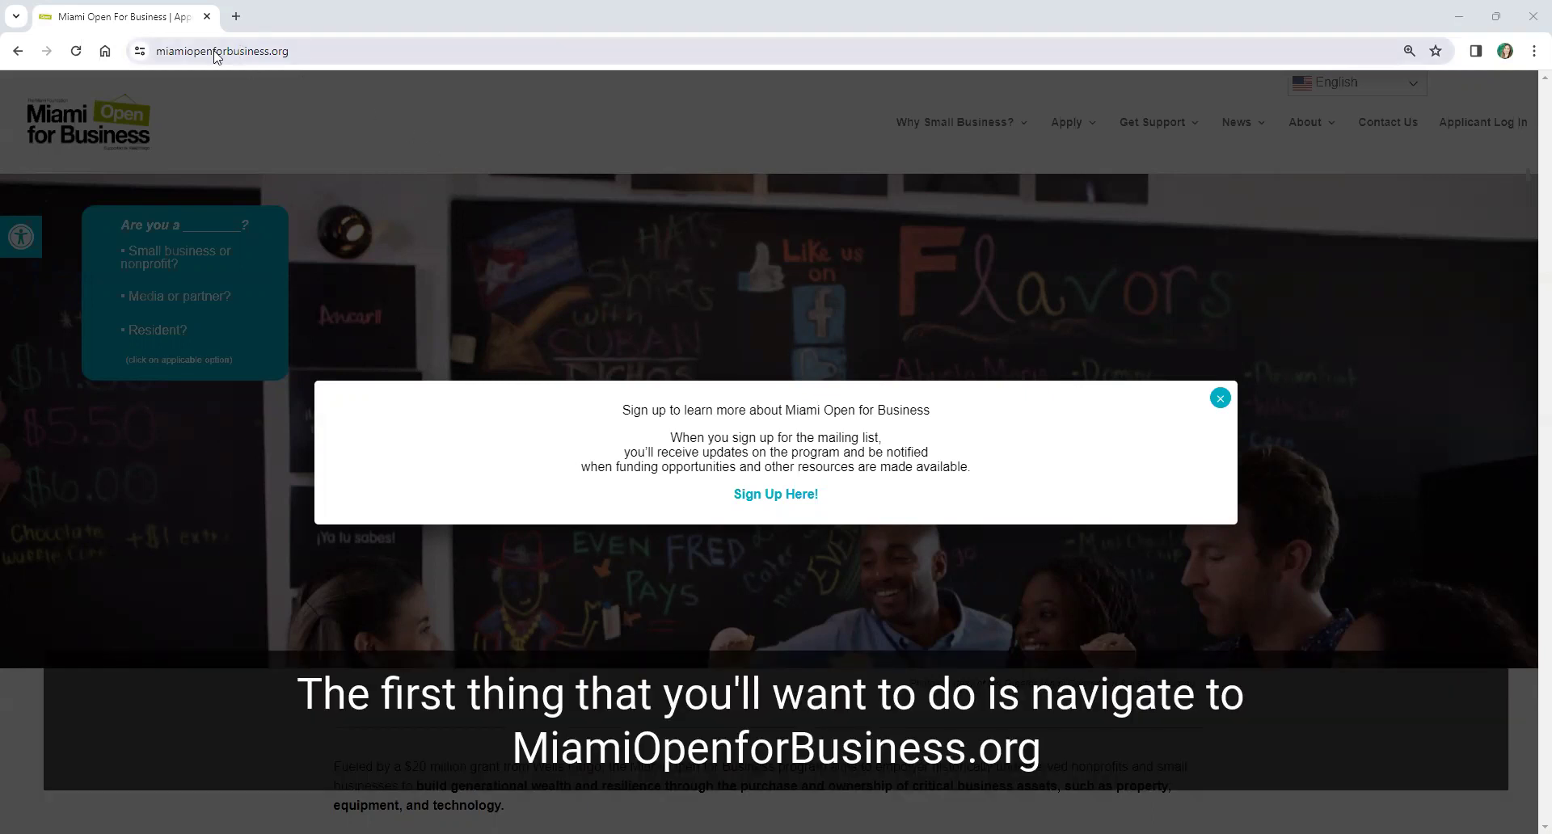
# - Highlight the site address and the popup's mailing-list sentence to point them out
pyautogui.click(165, 53)
pyautogui.click(165, 53)
pyautogui.moveTo(191, 51); pyautogui.dragTo(327, 51)
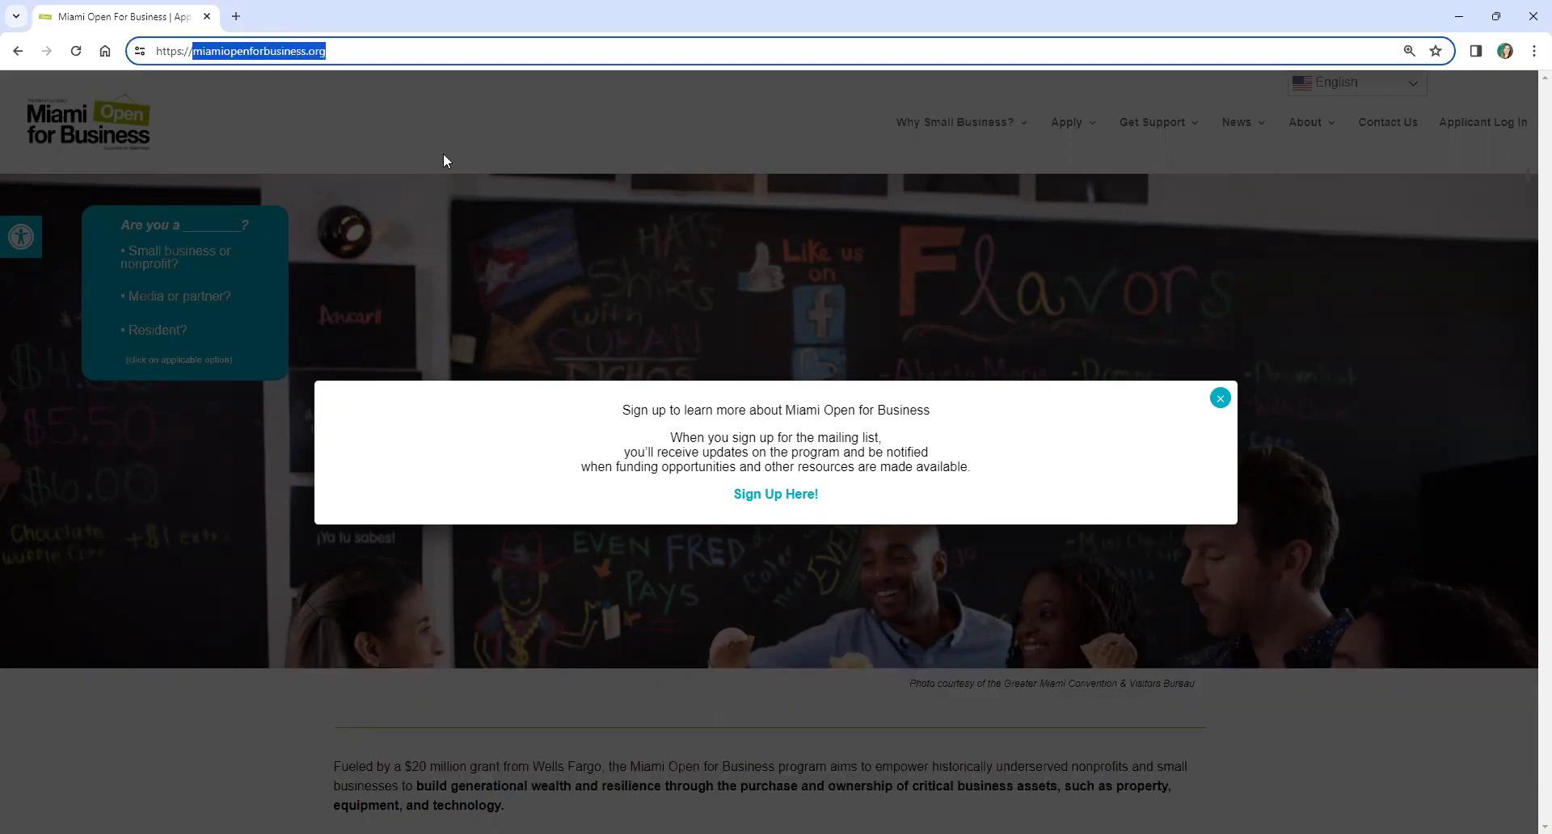
pyautogui.click(907, 443)
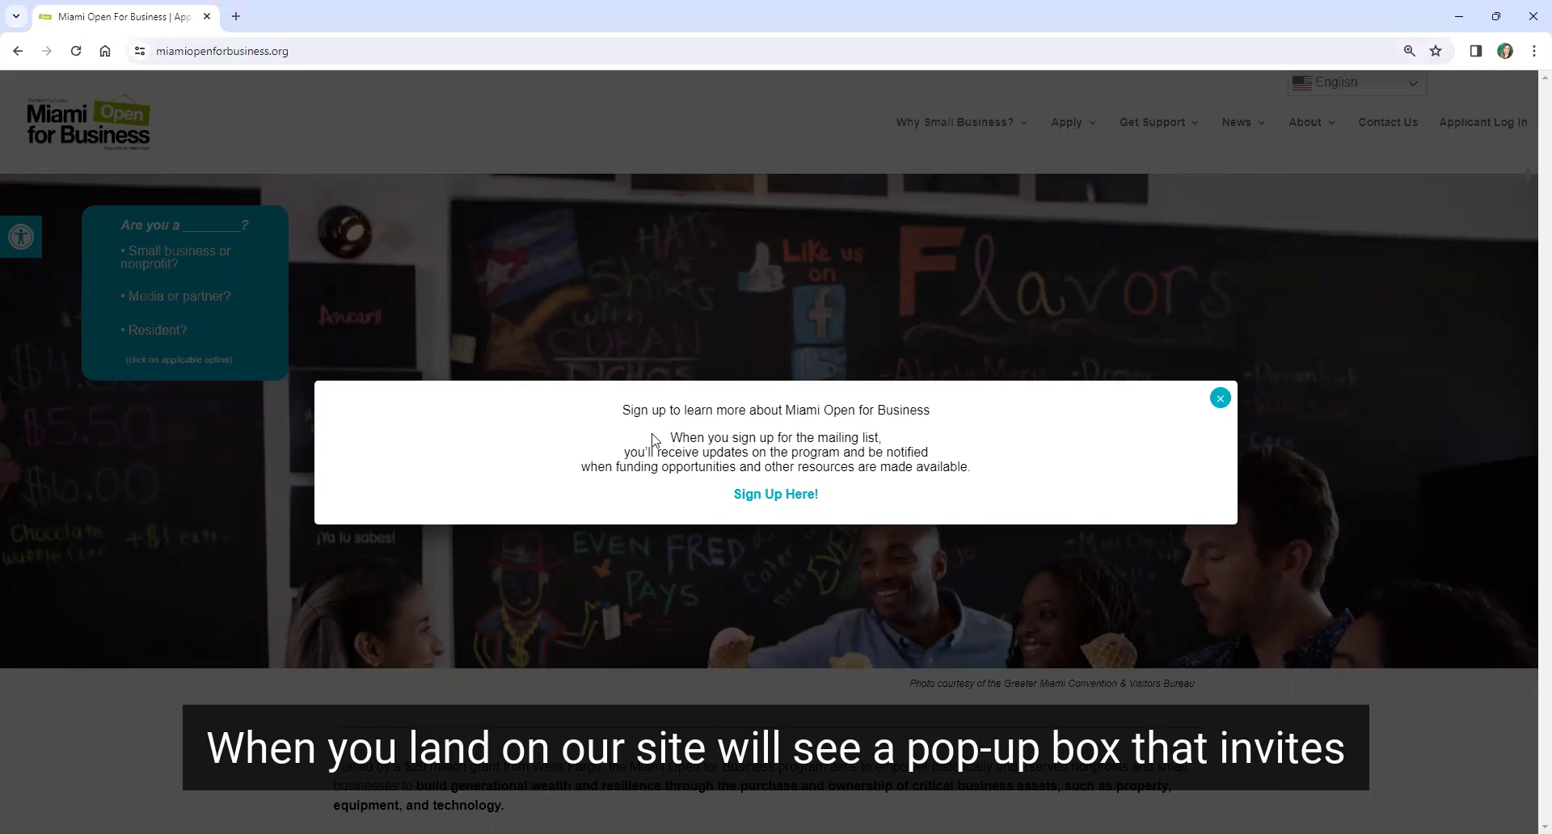
pyautogui.moveTo(653, 437); pyautogui.dragTo(899, 442)
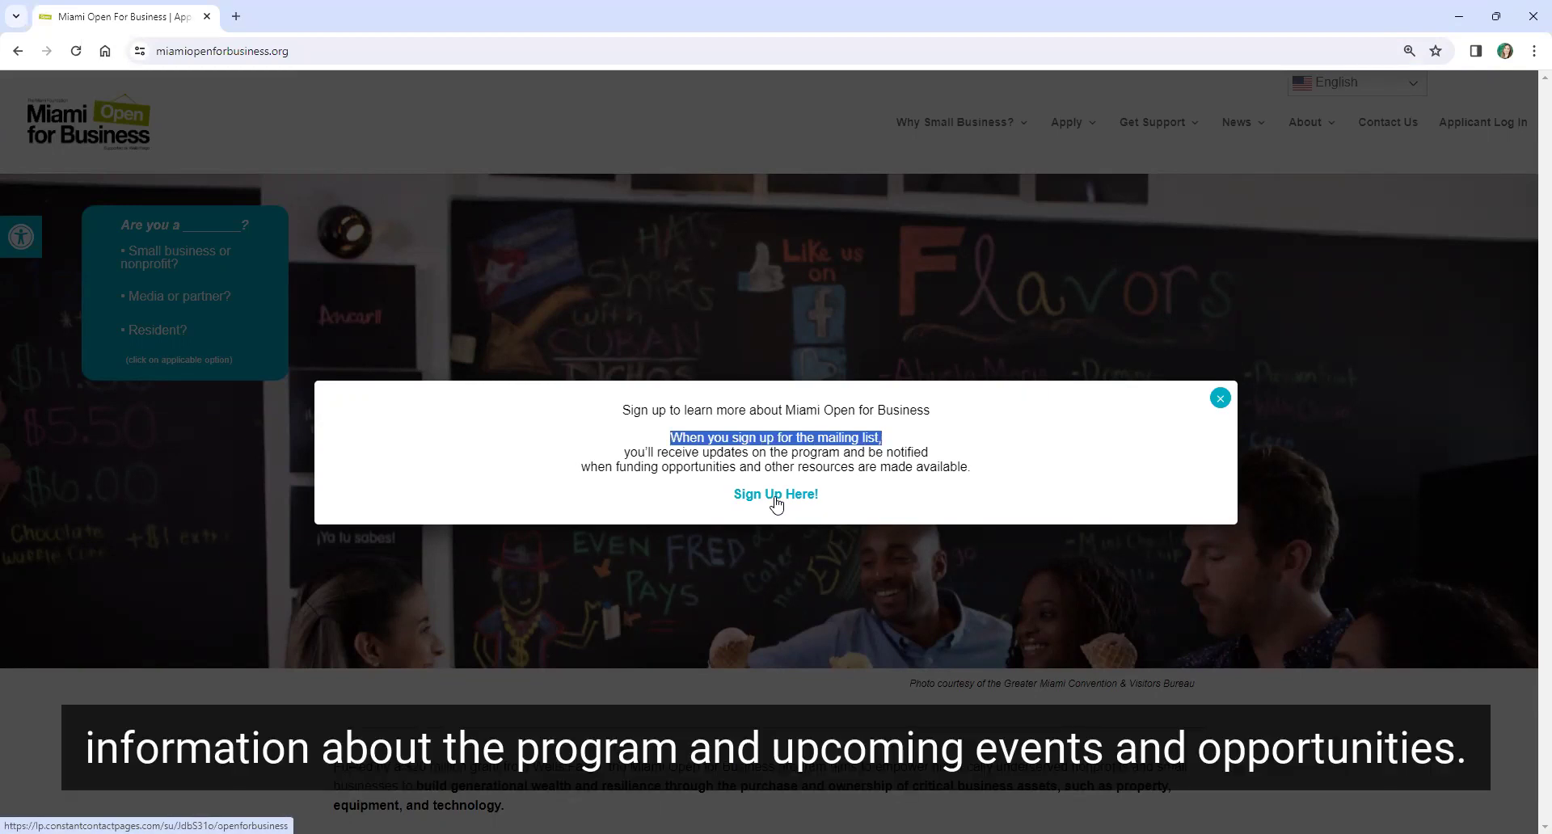
# - Dismiss the sign-up popup and go to the Microgrant page from the Apply menu
pyautogui.click(1220, 401)
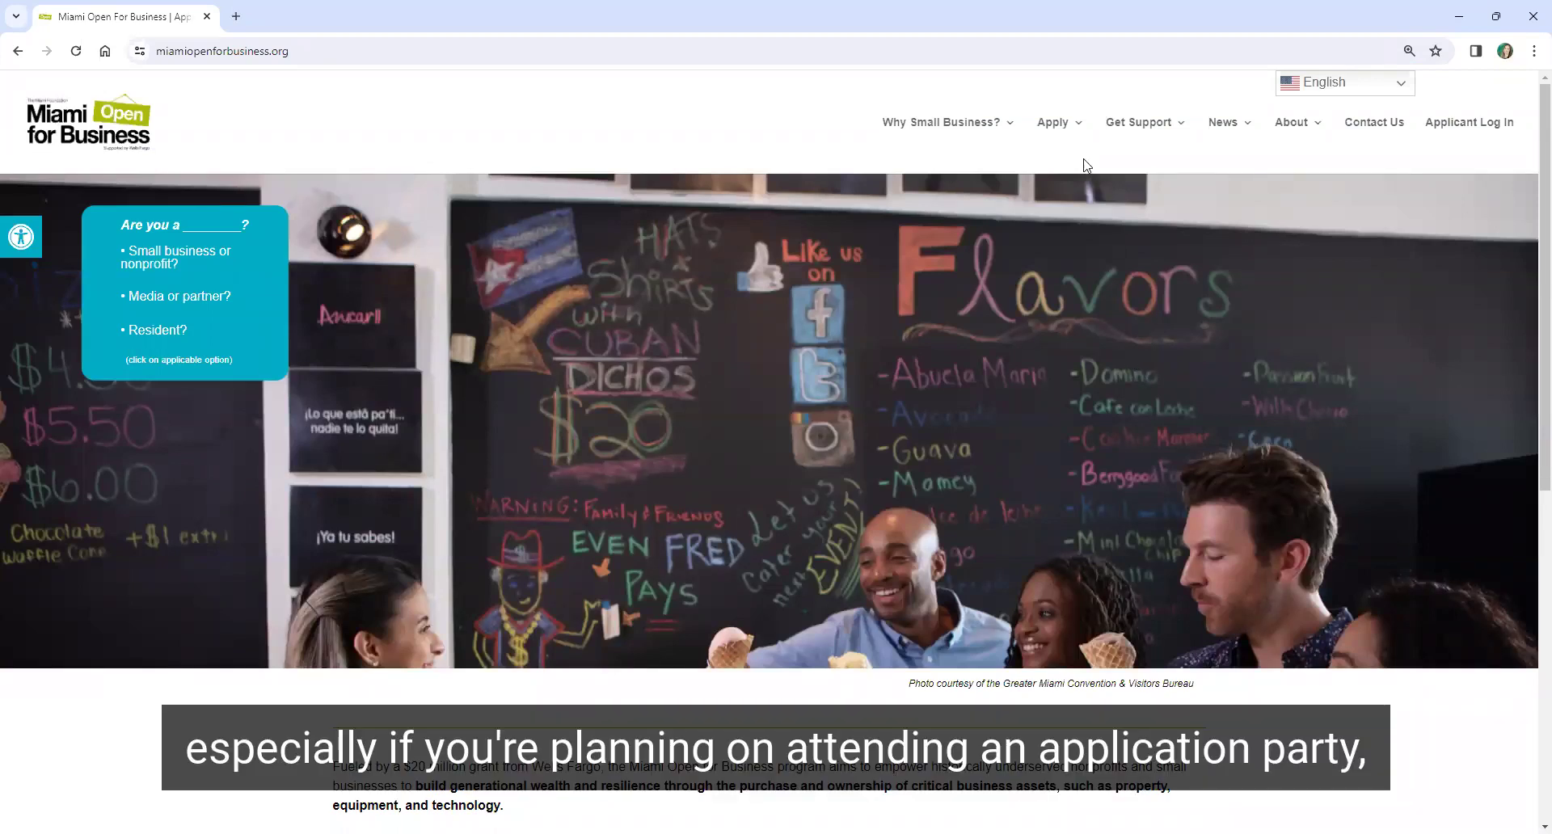
pyautogui.moveTo(1075, 173)
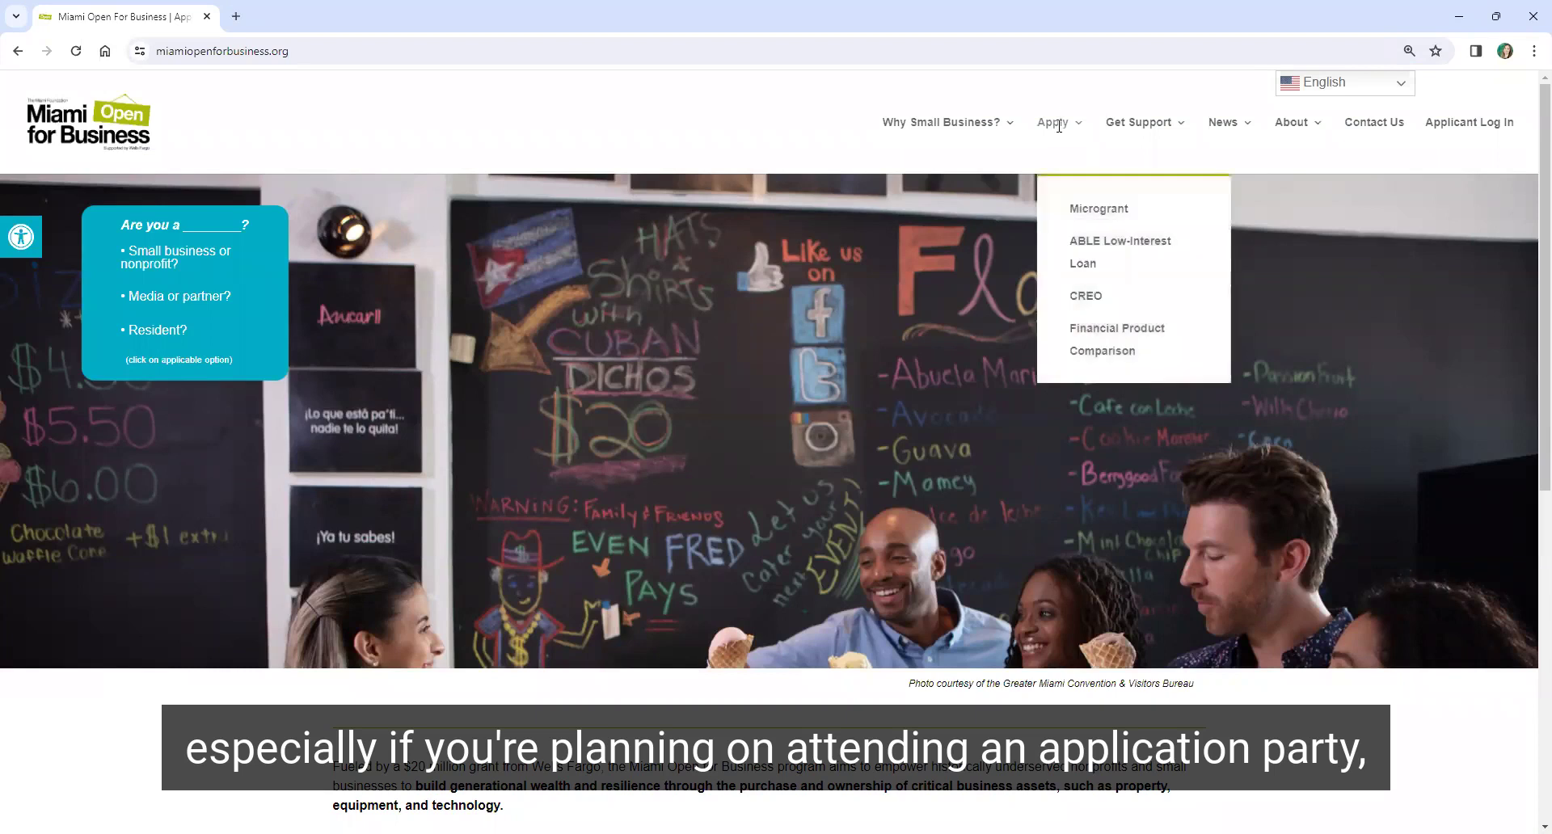
pyautogui.click(1085, 214)
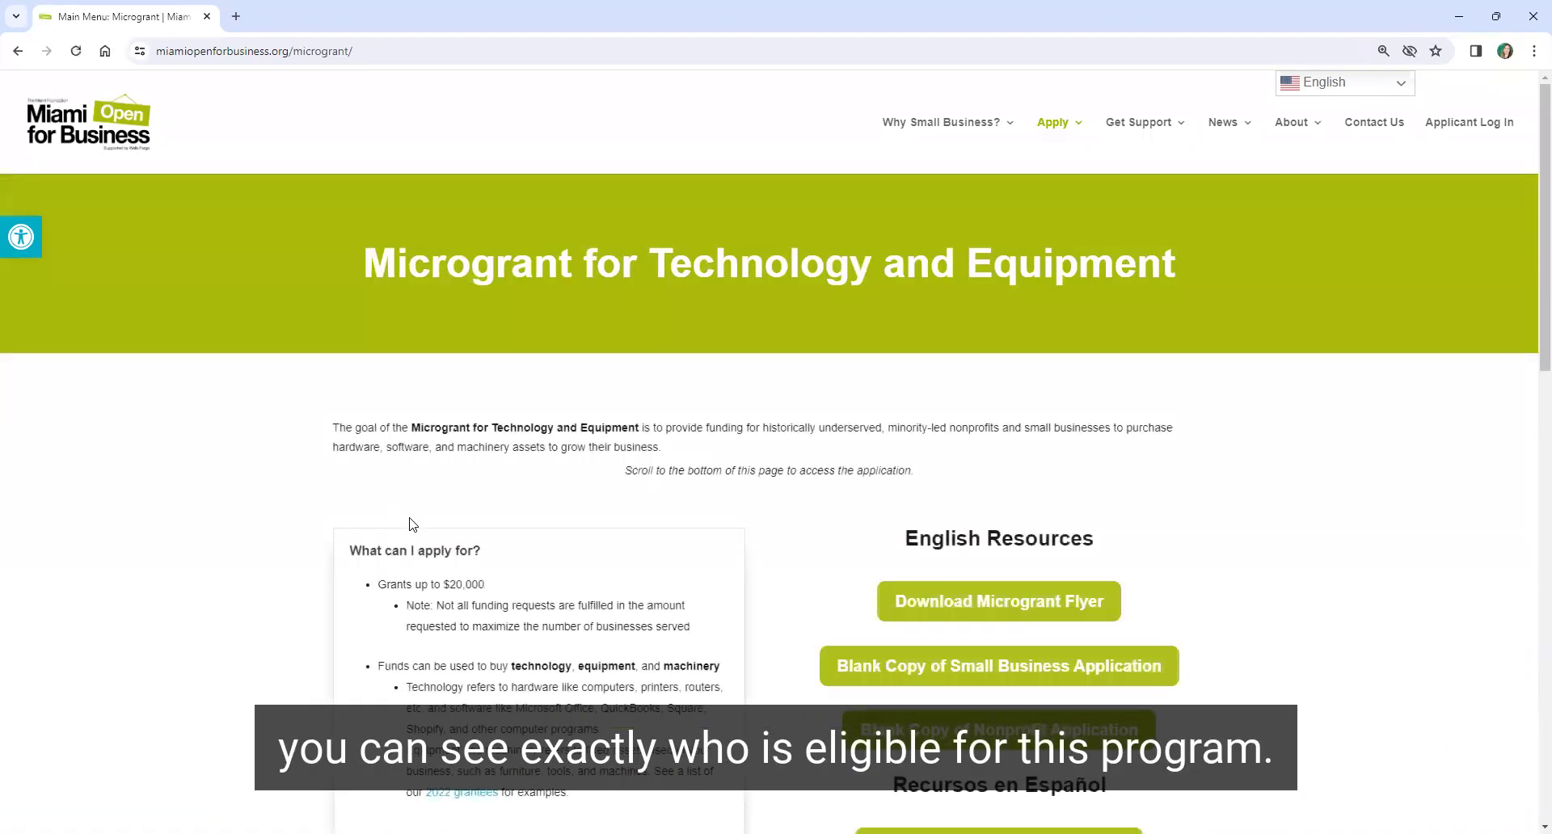
pyautogui.scroll(-4, 412, 524)
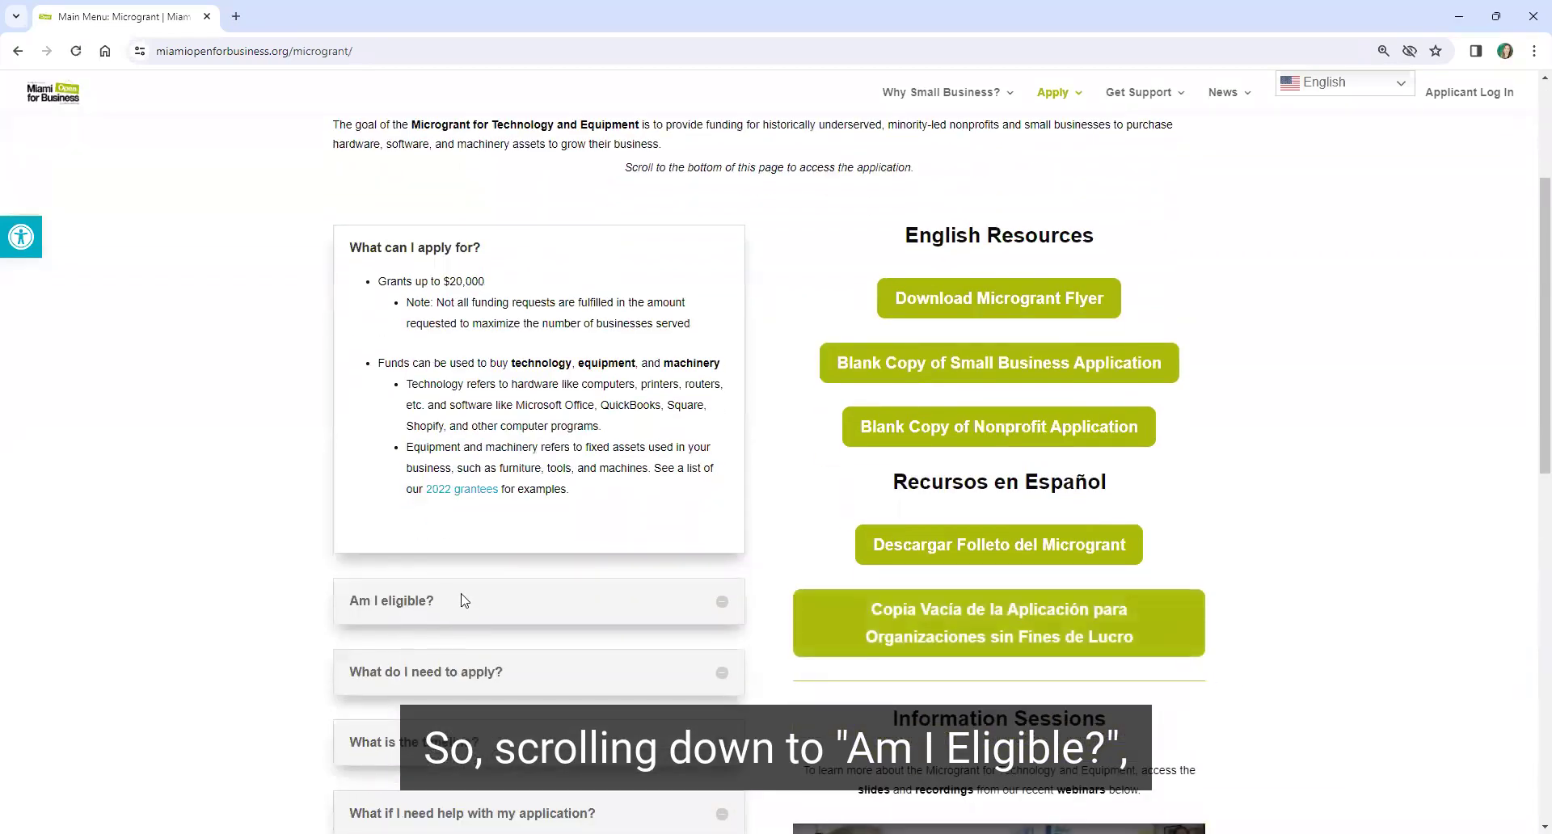
# - Expand 'Am I eligible?' and highlight each requirement: ownership, 2+ years, under $1M, Miami-Dade
pyautogui.click(721, 603)
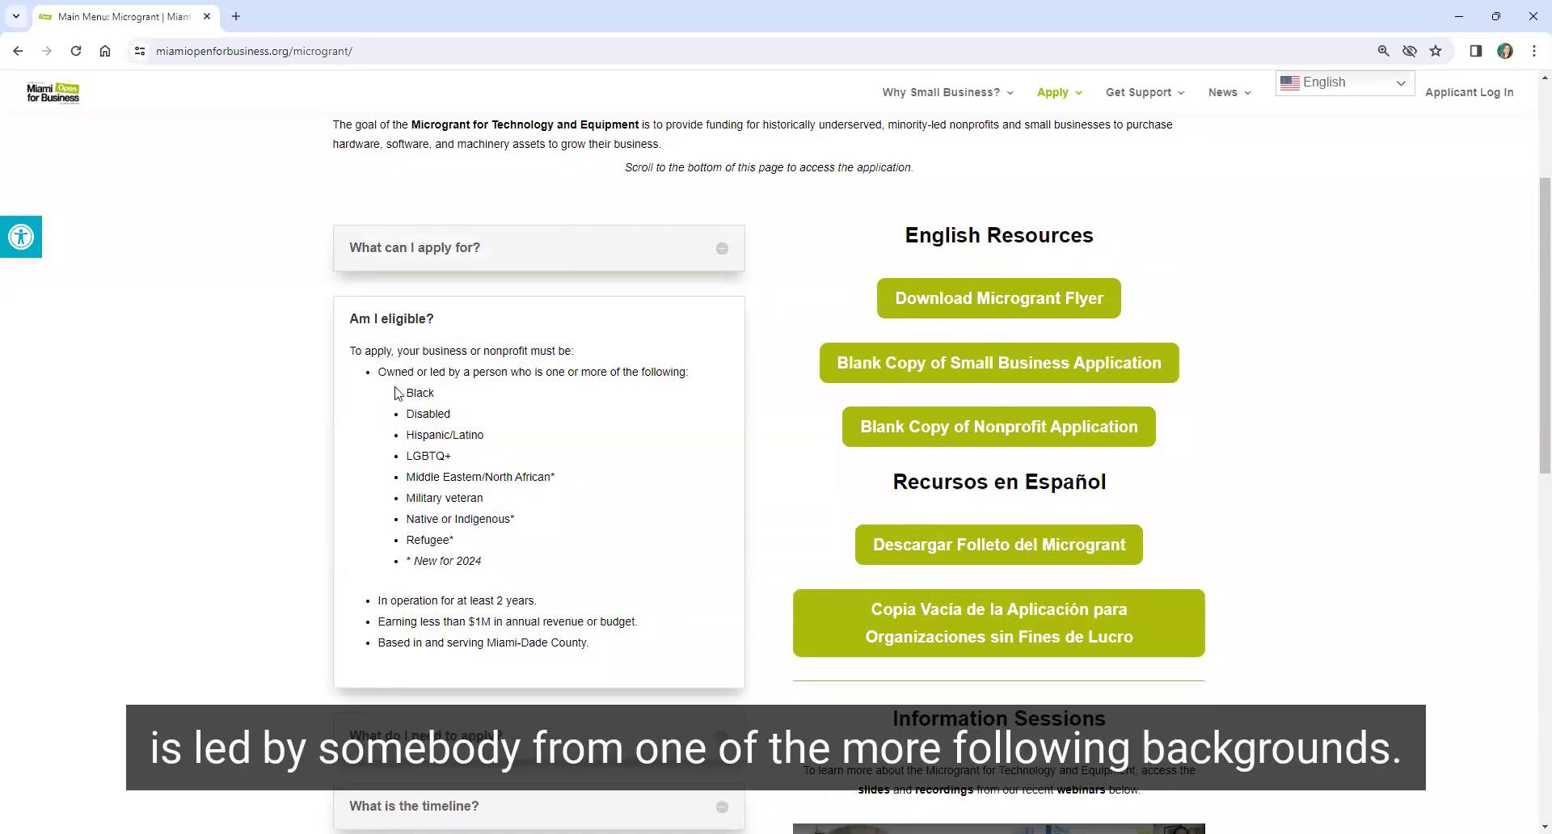
pyautogui.moveTo(396, 390); pyautogui.dragTo(558, 537)
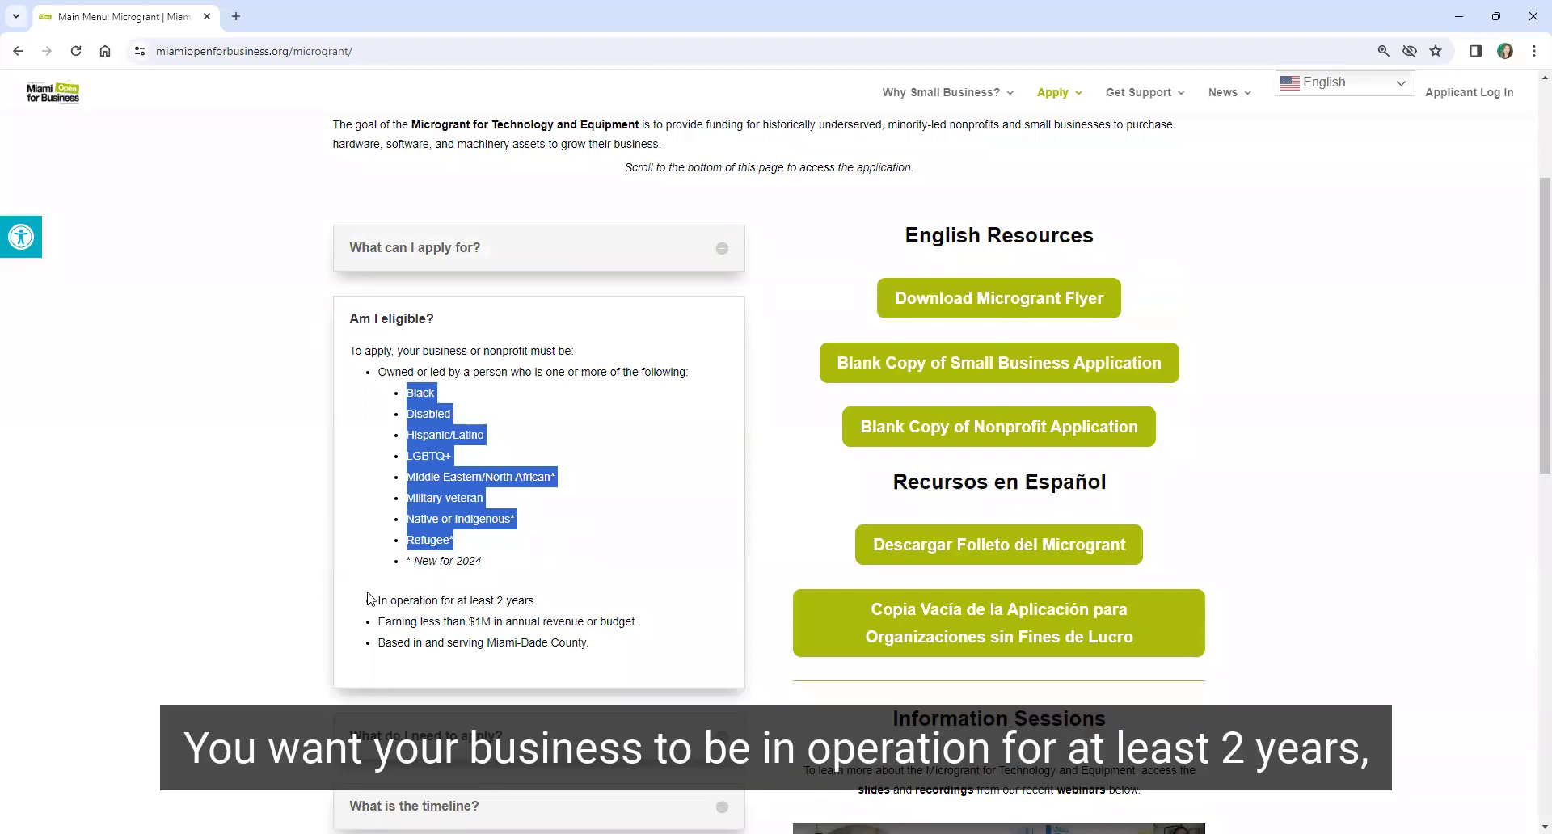
pyautogui.moveTo(373, 602); pyautogui.dragTo(537, 599)
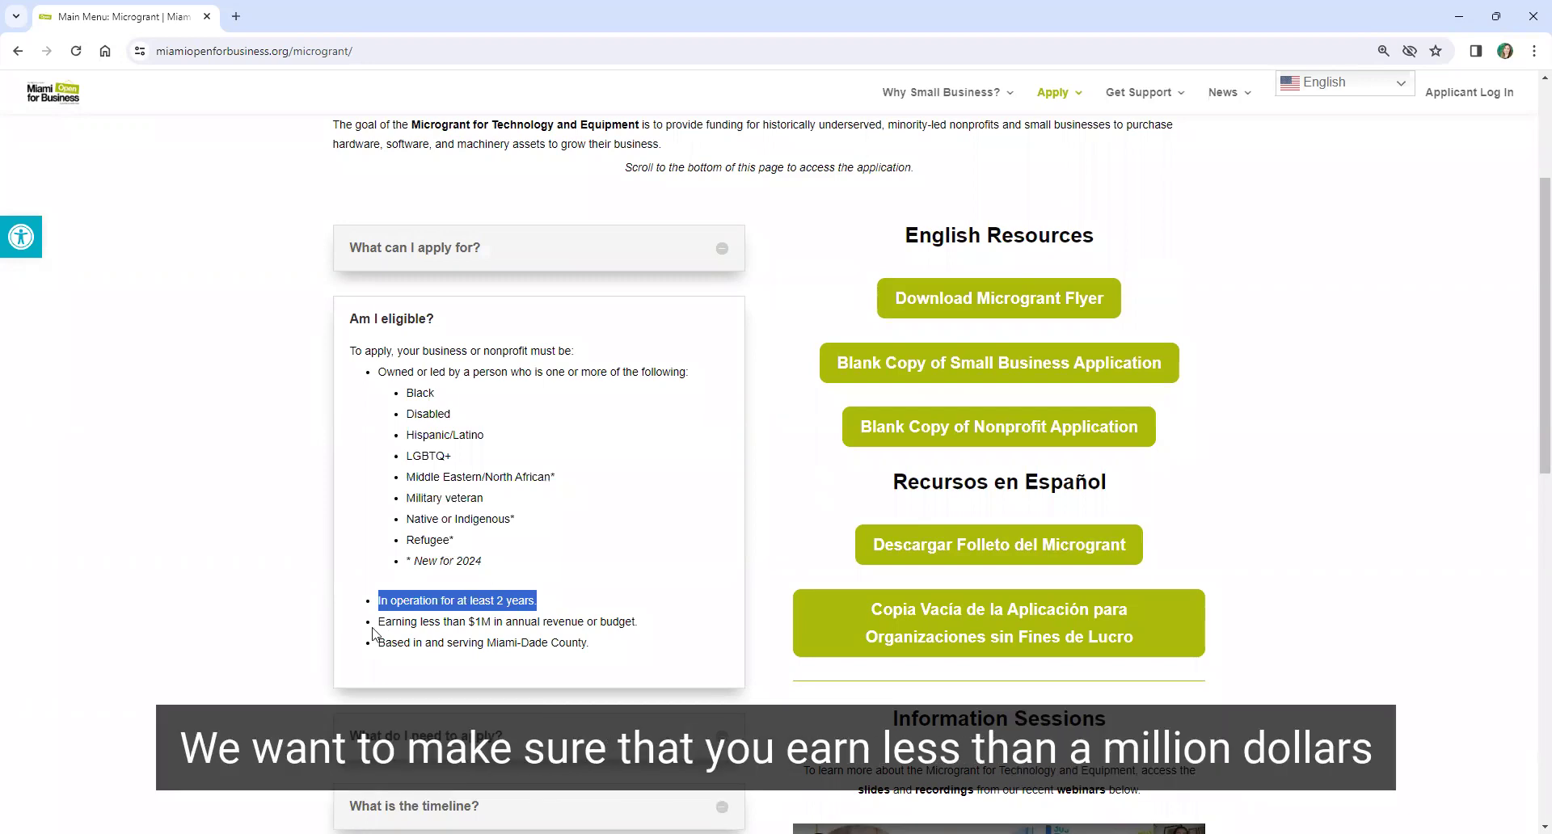
pyautogui.moveTo(377, 623); pyautogui.dragTo(635, 616)
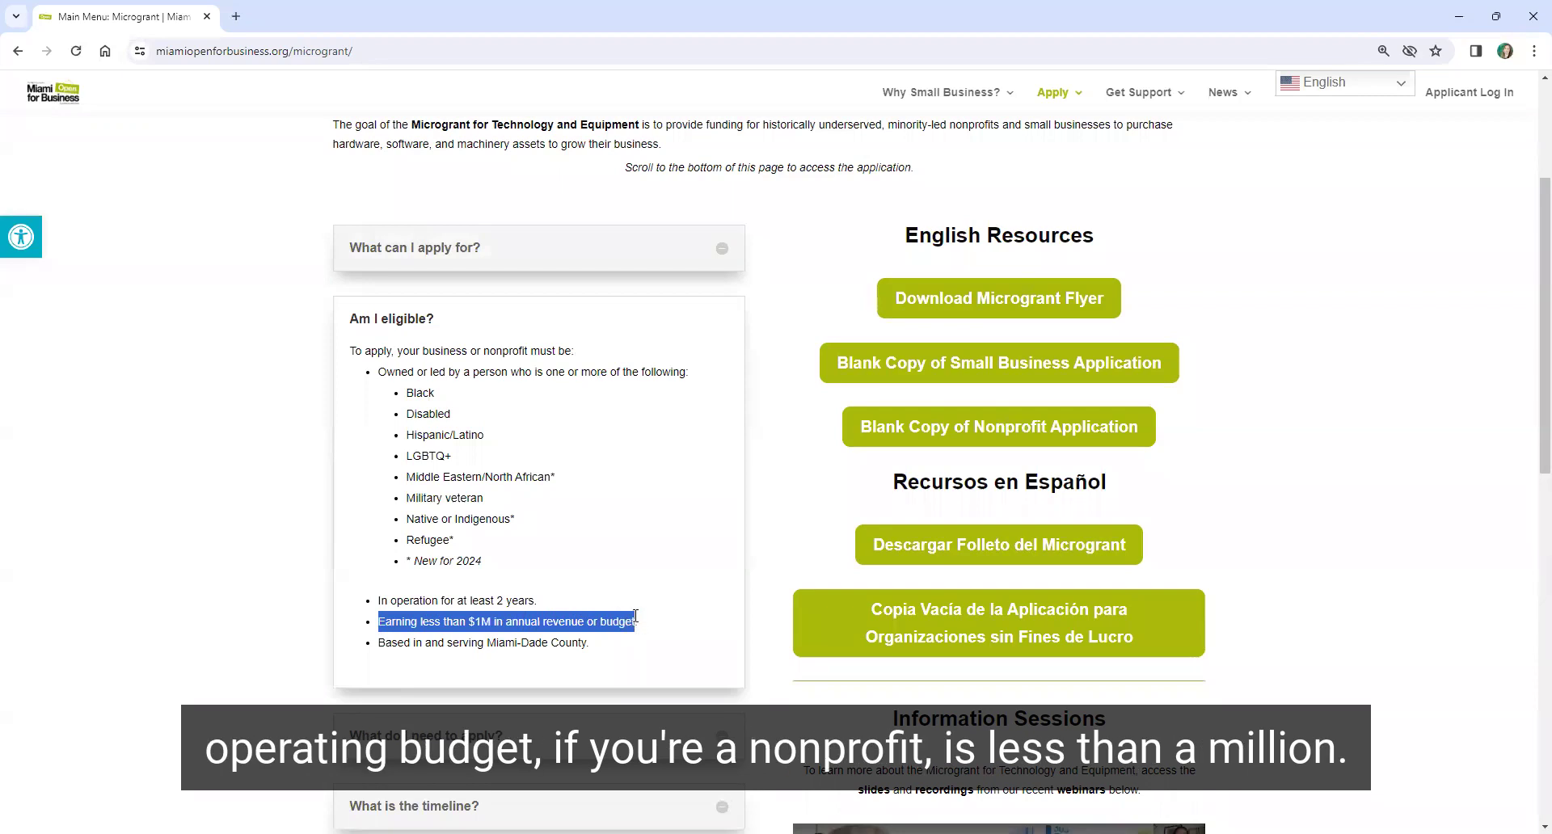
pyautogui.click(589, 641)
pyautogui.moveTo(588, 642); pyautogui.dragTo(370, 644)
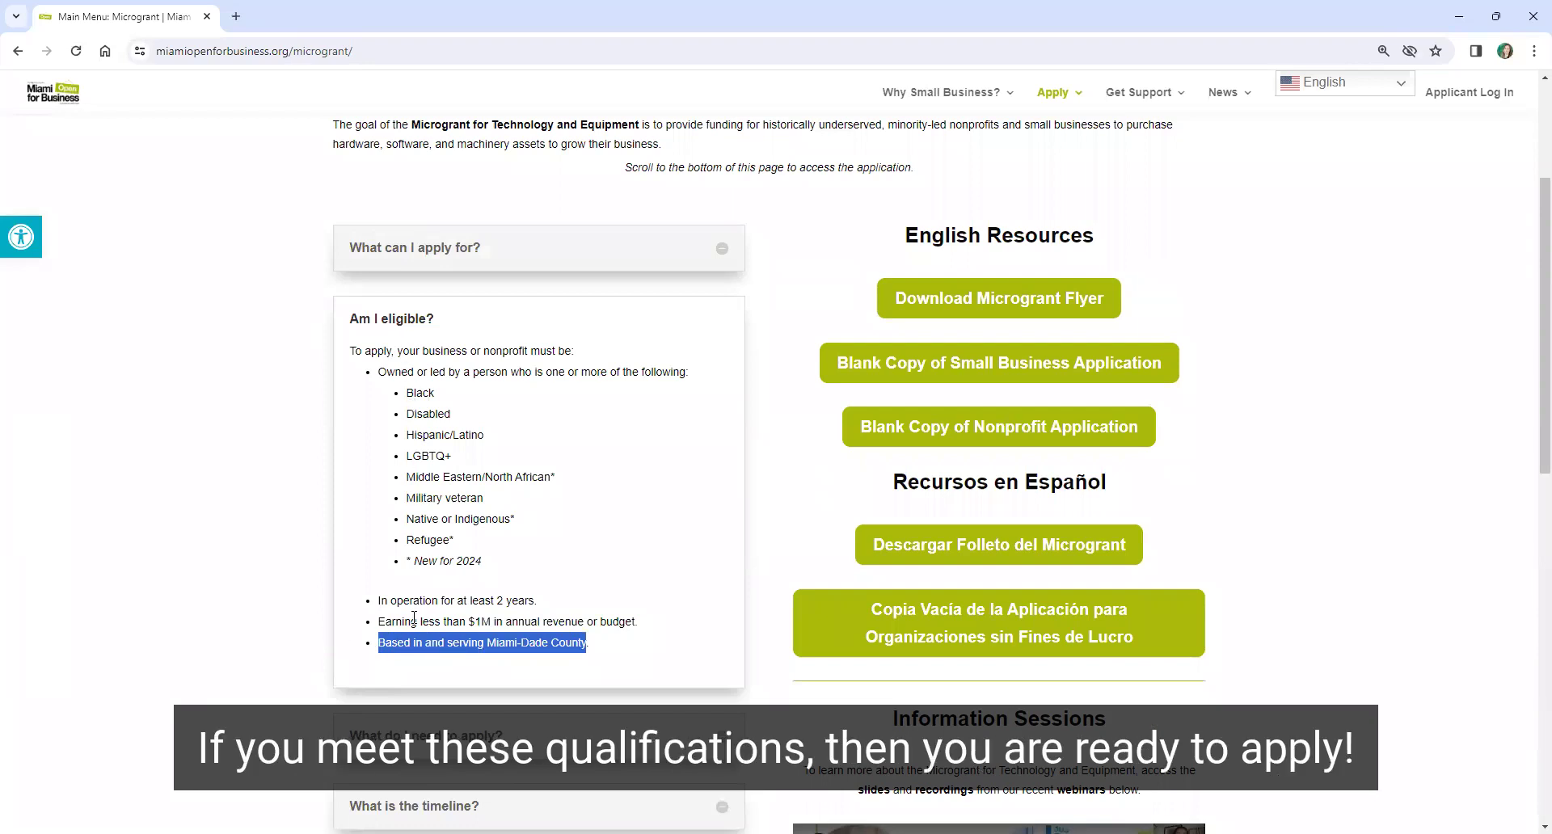
# - Scroll to the page bottom showing the small business and nonprofit apply options
pyautogui.click(591, 576)
pyautogui.scroll(-5, 694, 610)
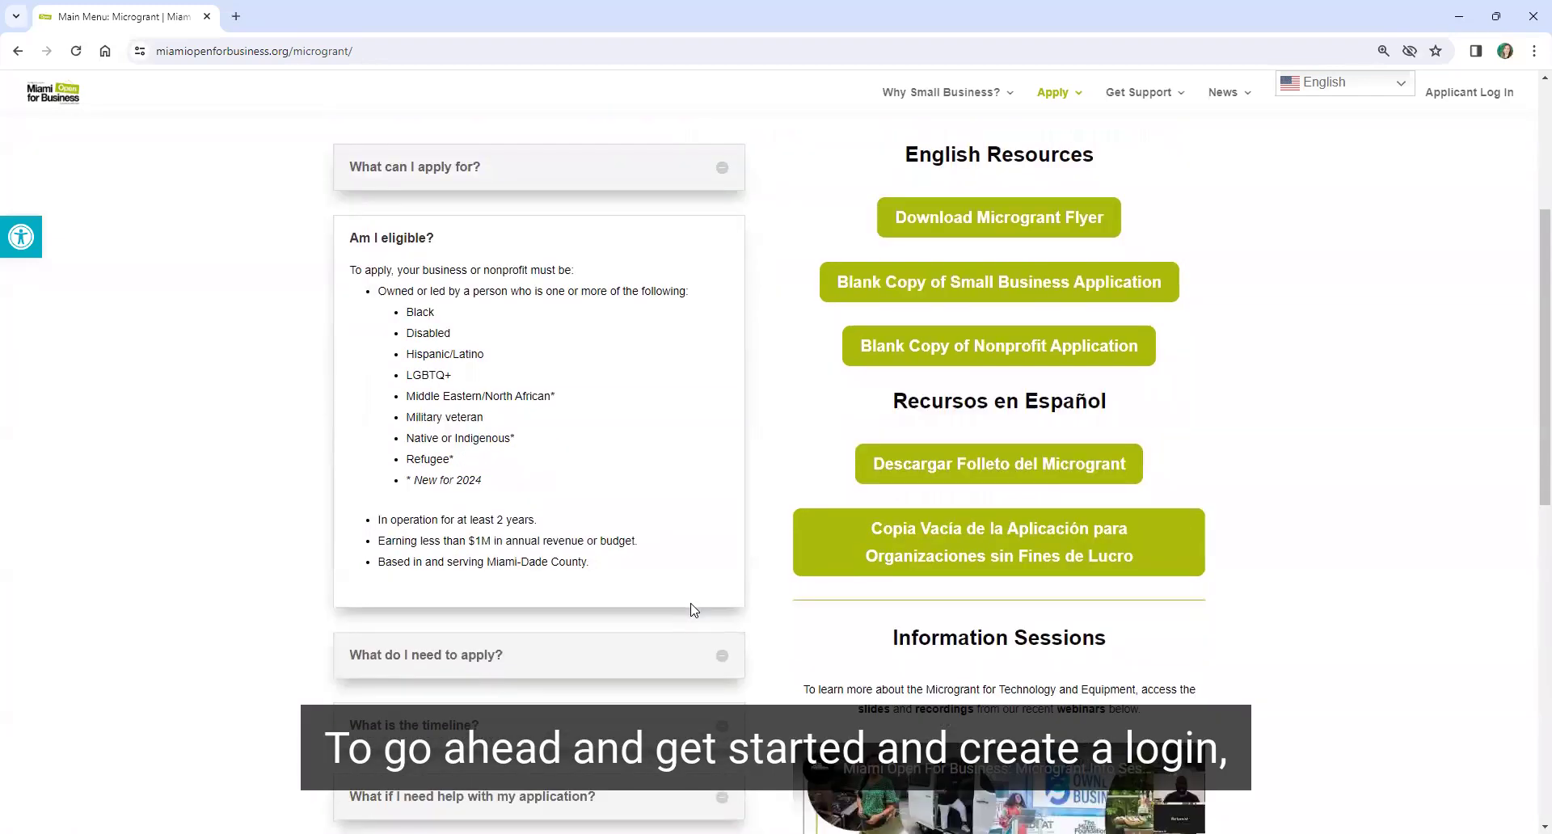
pyautogui.scroll(-5, 694, 610)
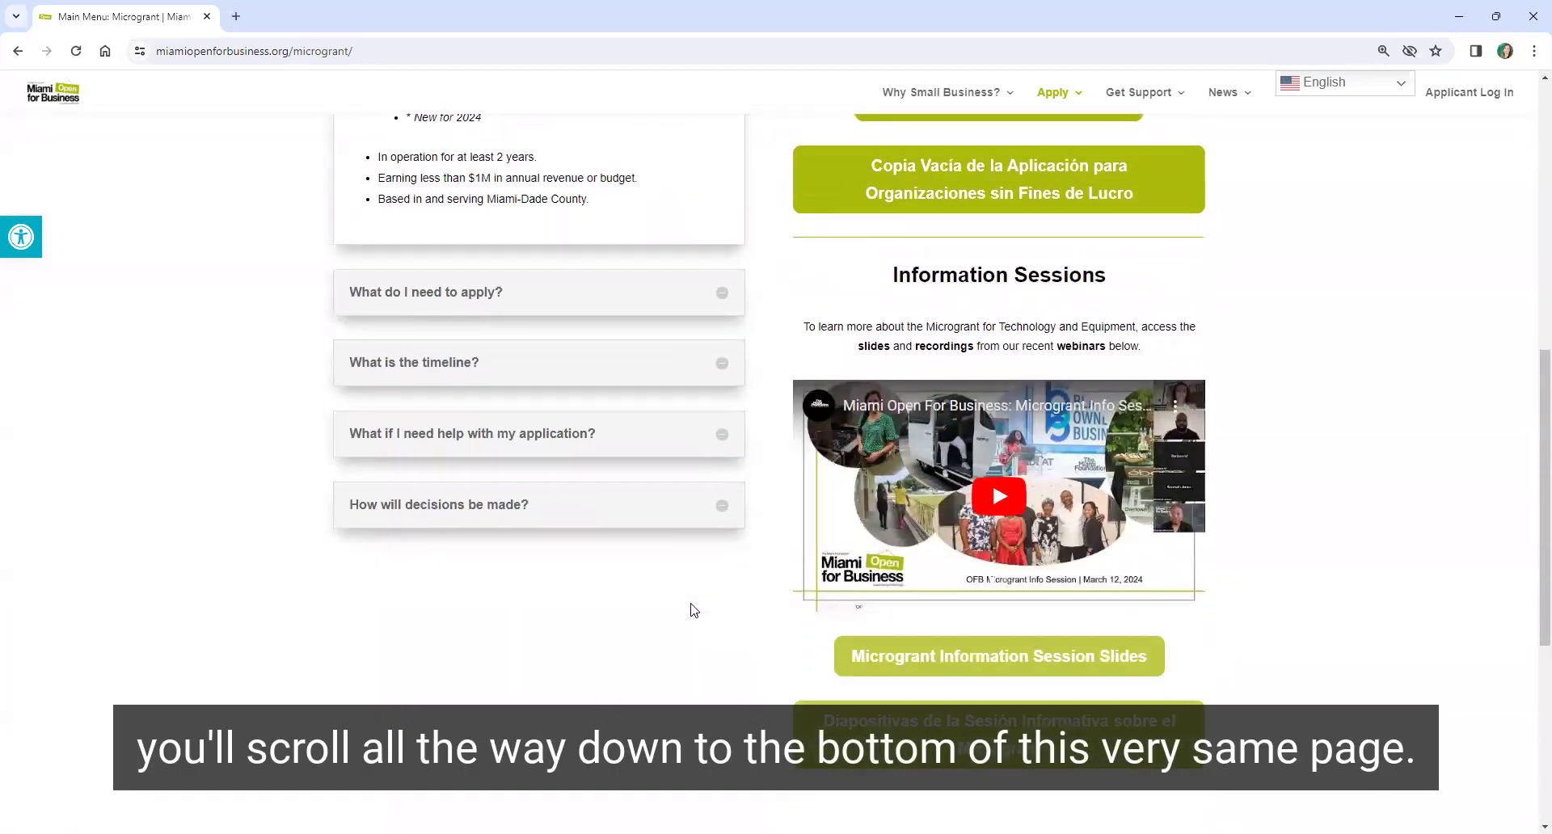
pyautogui.scroll(-1, 674, 616)
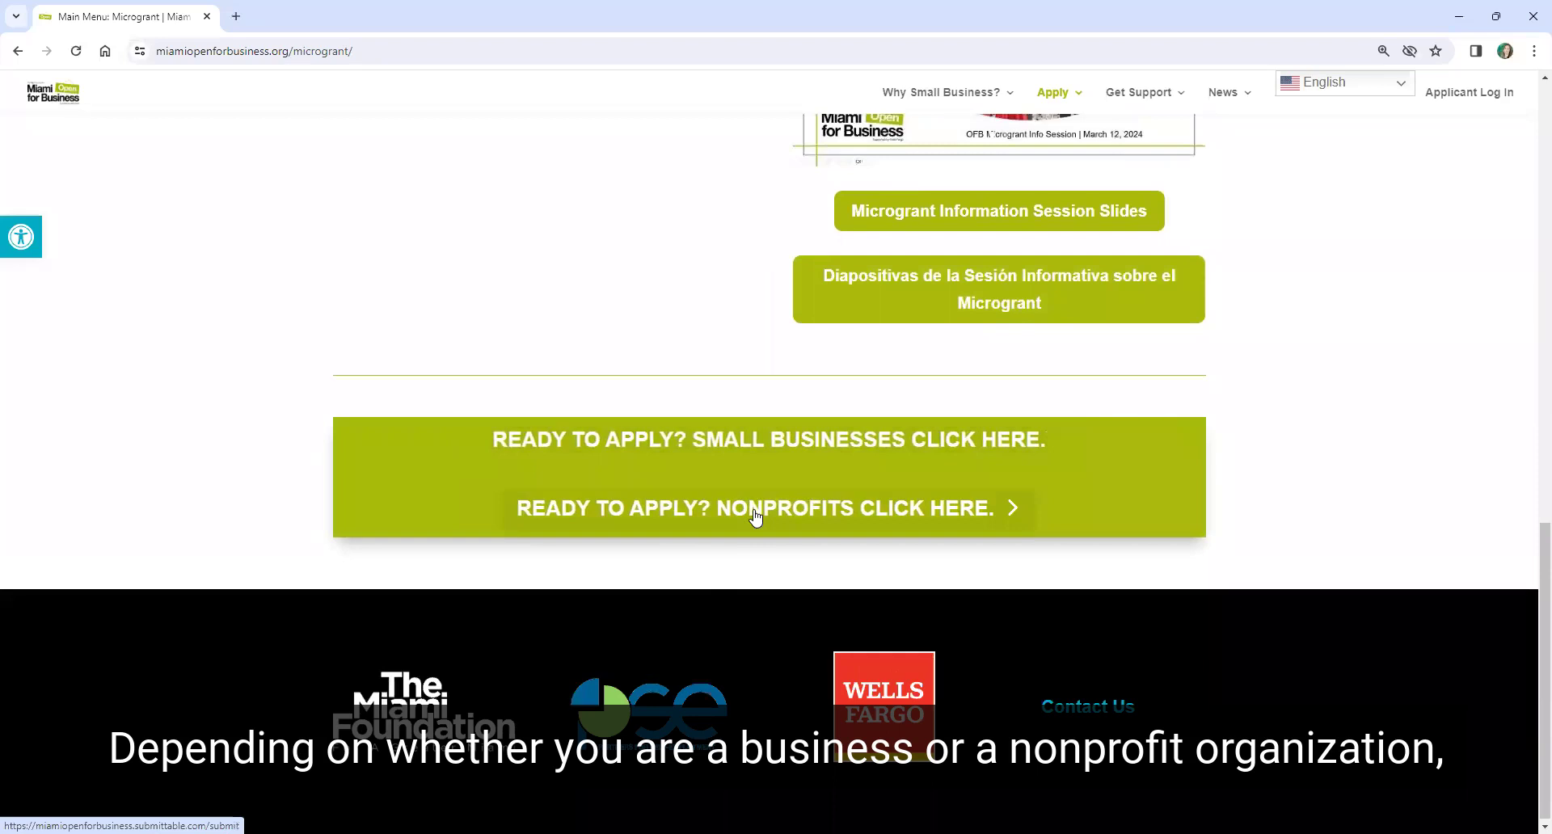
# - Start the small business pre-qualifying questions and answer Yes to questions 1, 2 and 3
pyautogui.click(743, 443)
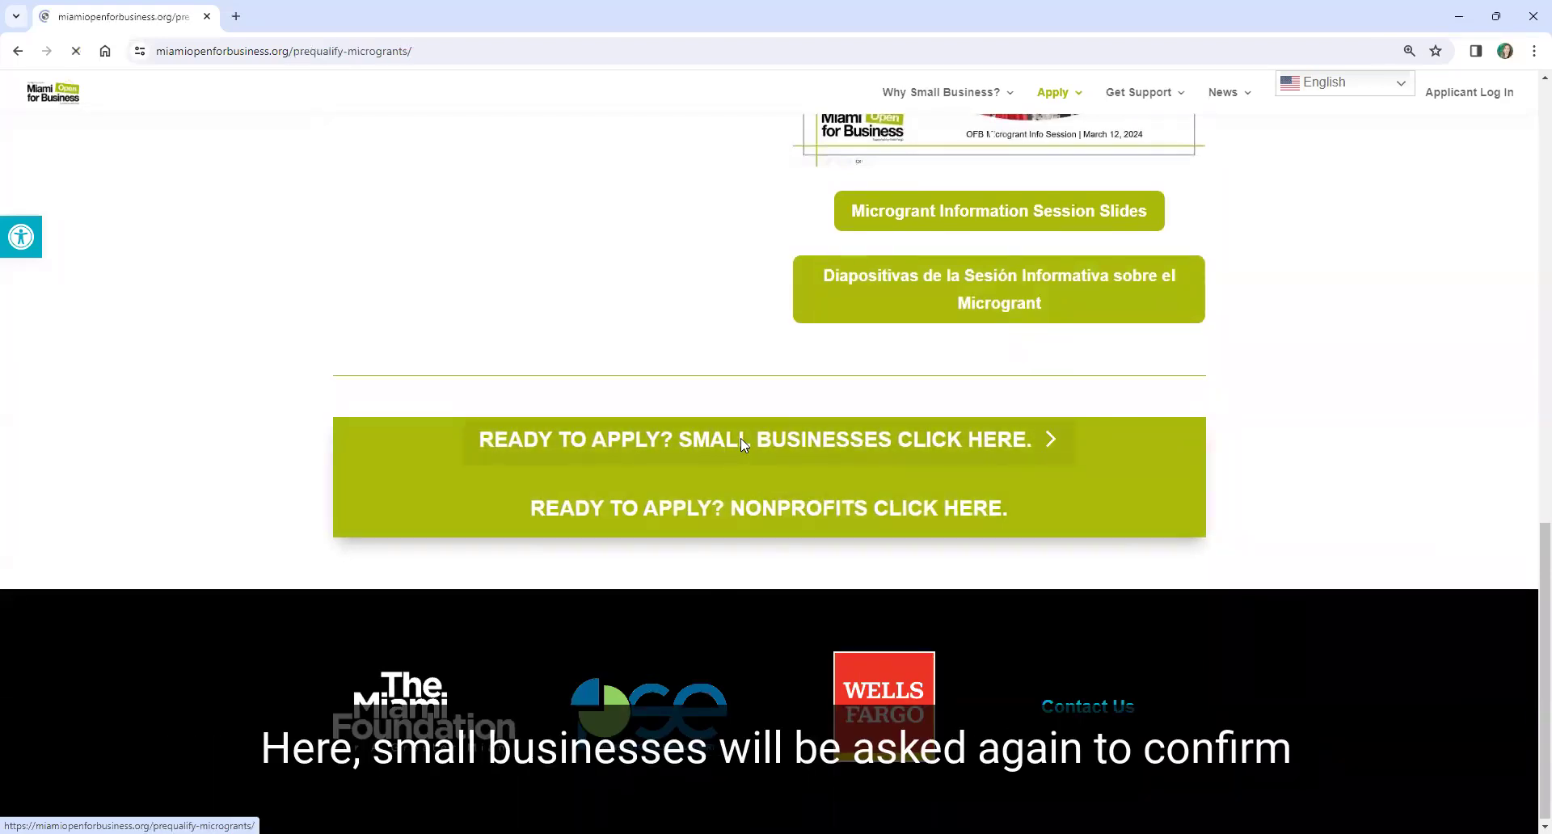
pyautogui.scroll(-2, 226, 586)
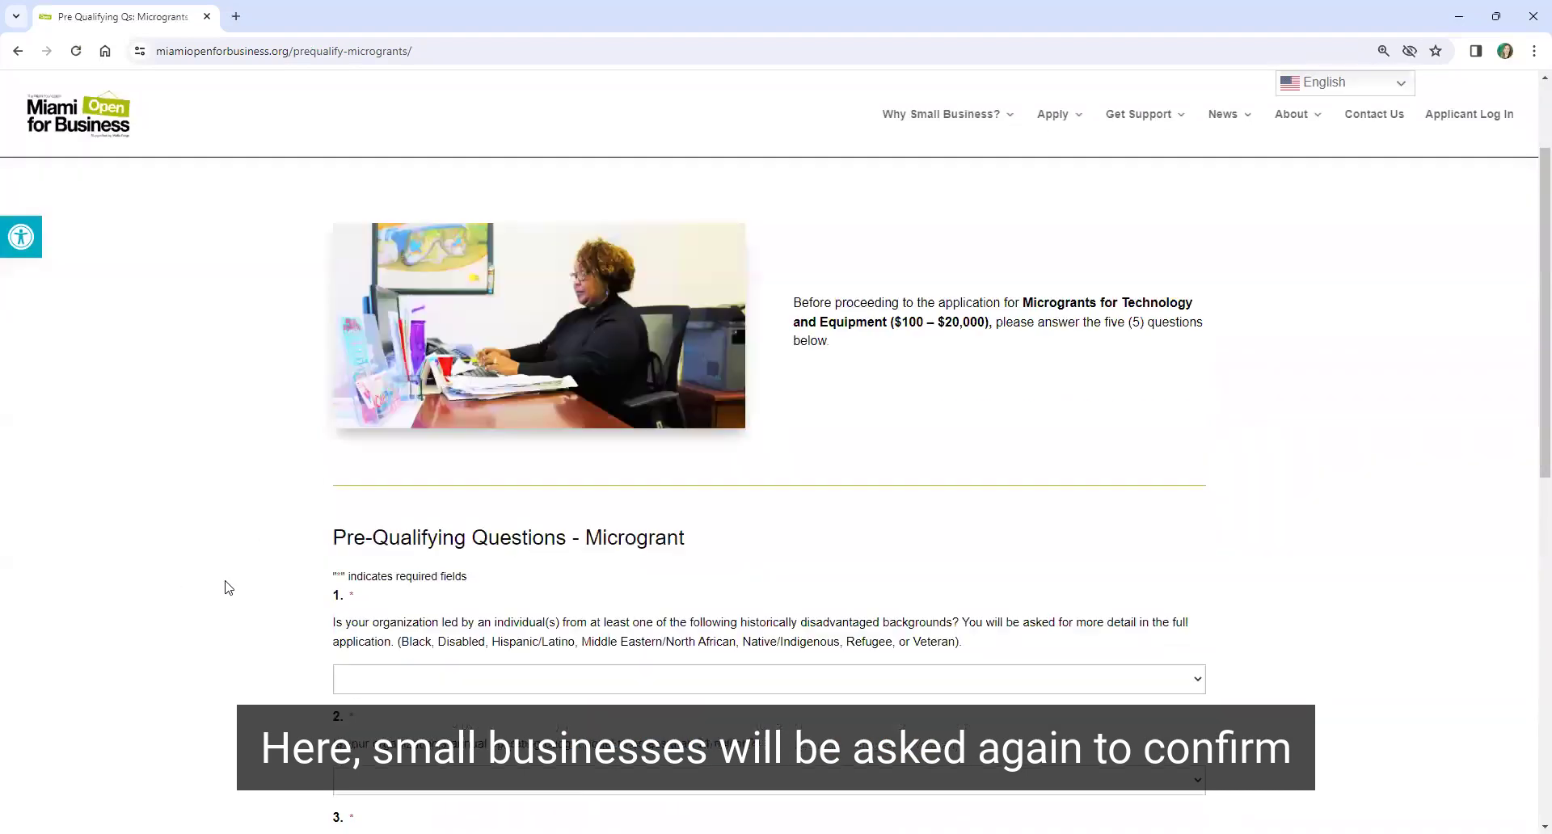
pyautogui.scroll(-5, 229, 587)
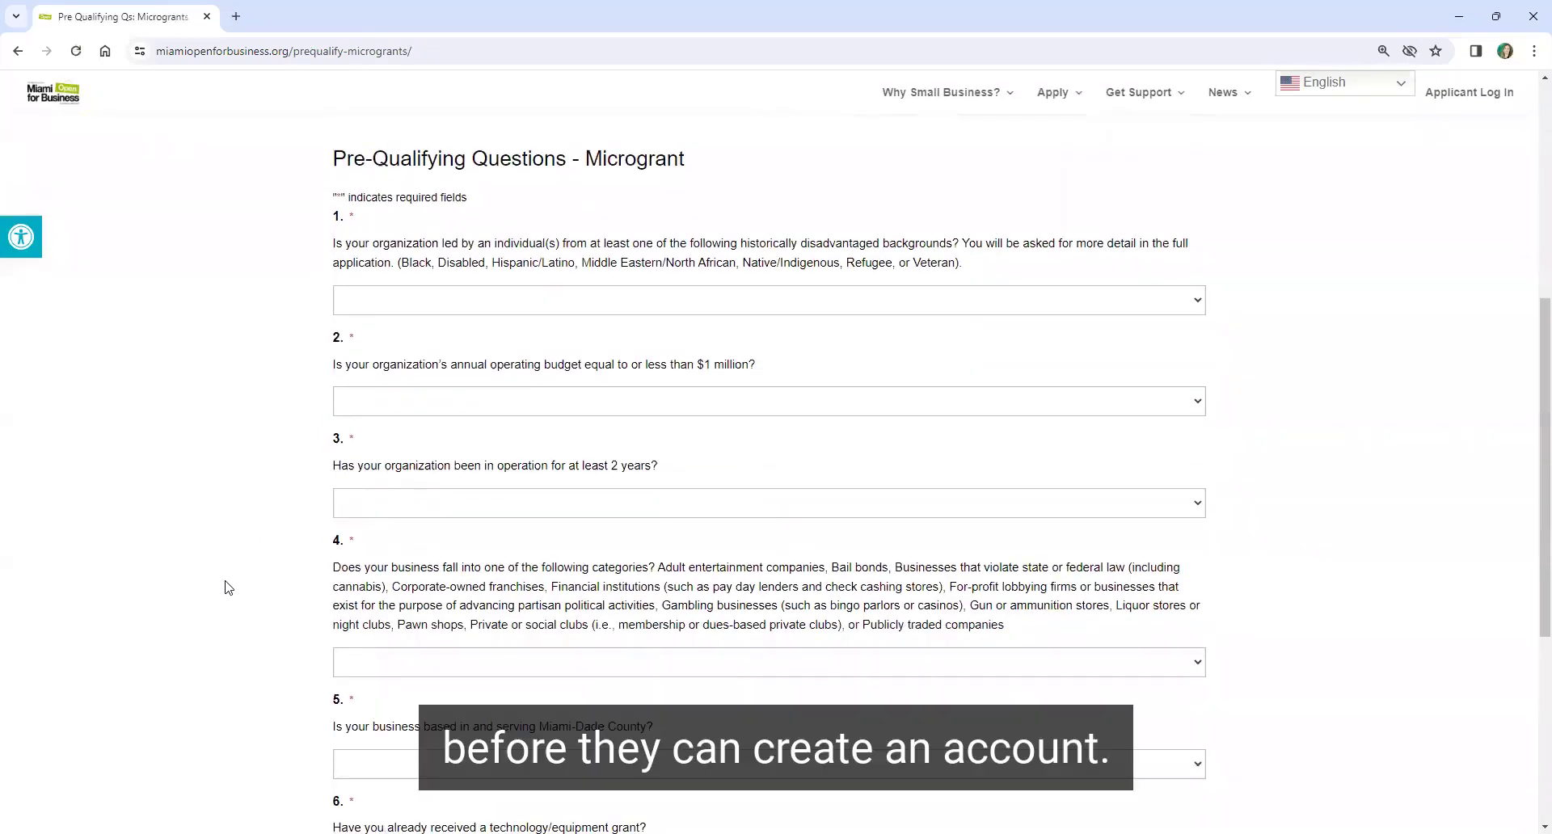
pyautogui.click(426, 313)
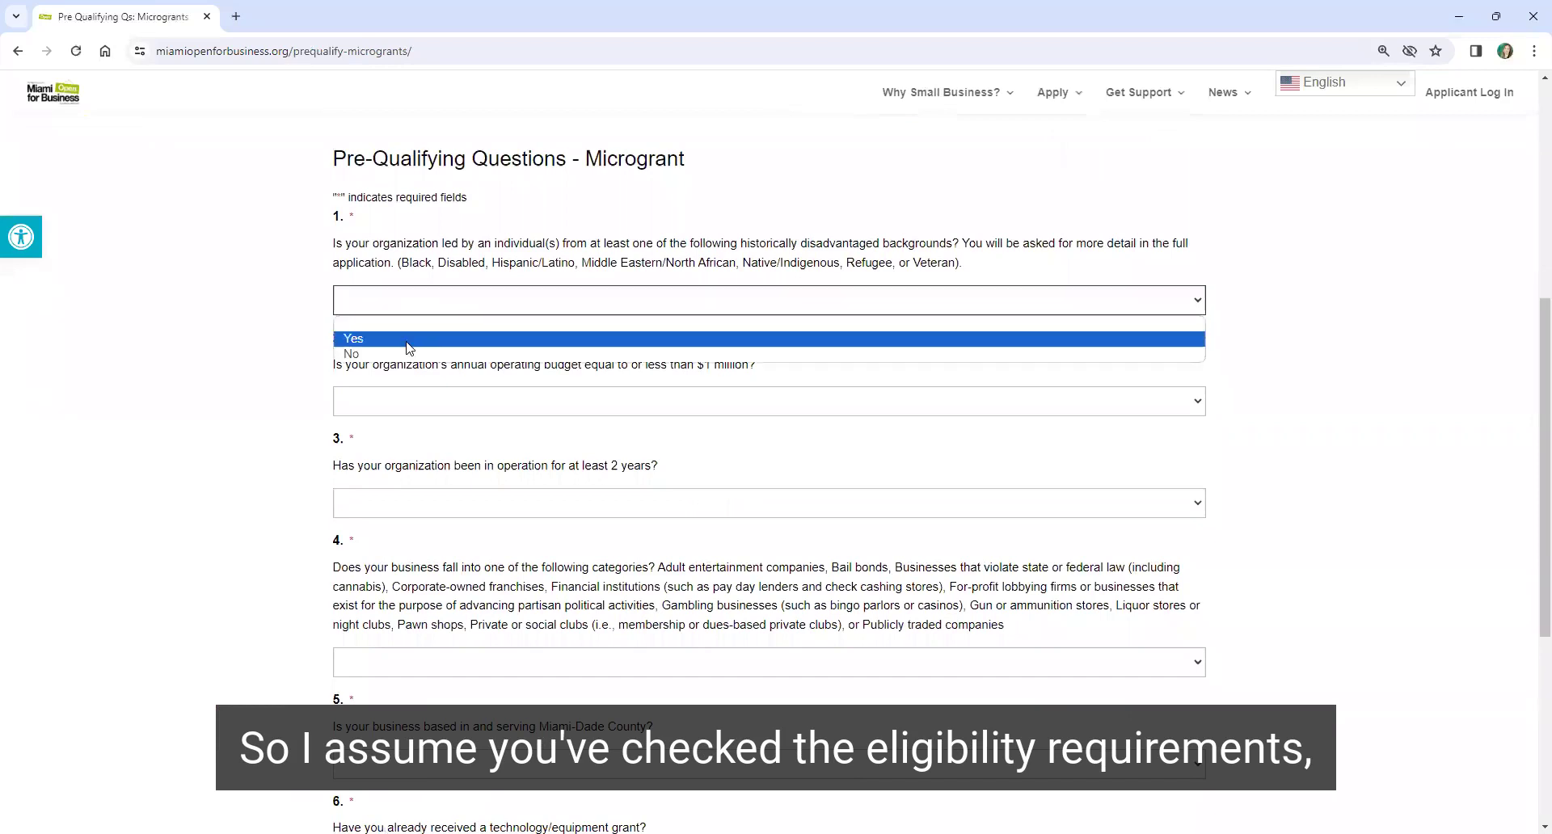
pyautogui.click(406, 339)
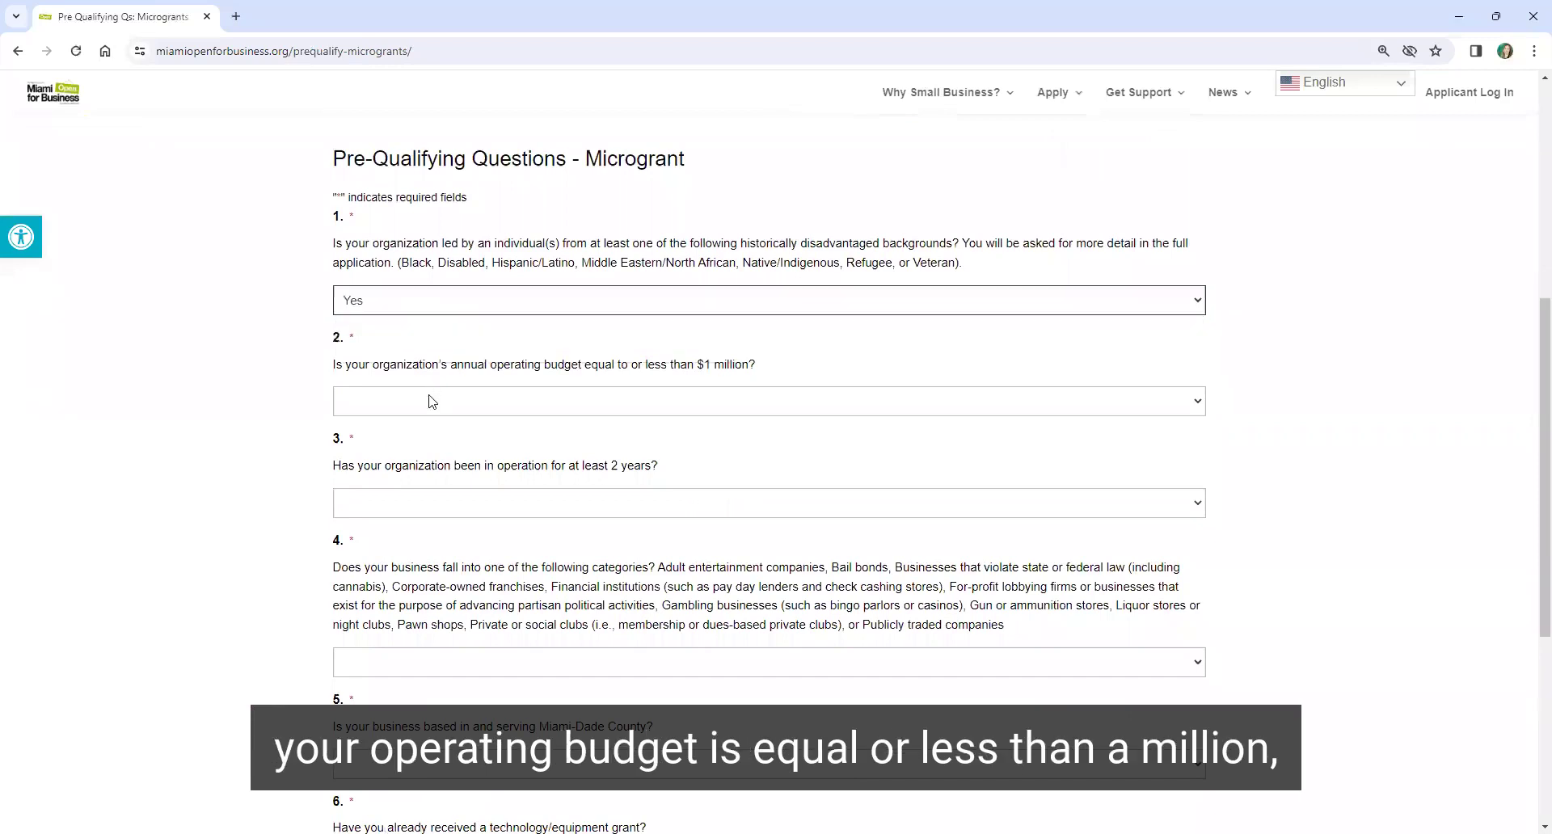
pyautogui.click(429, 403)
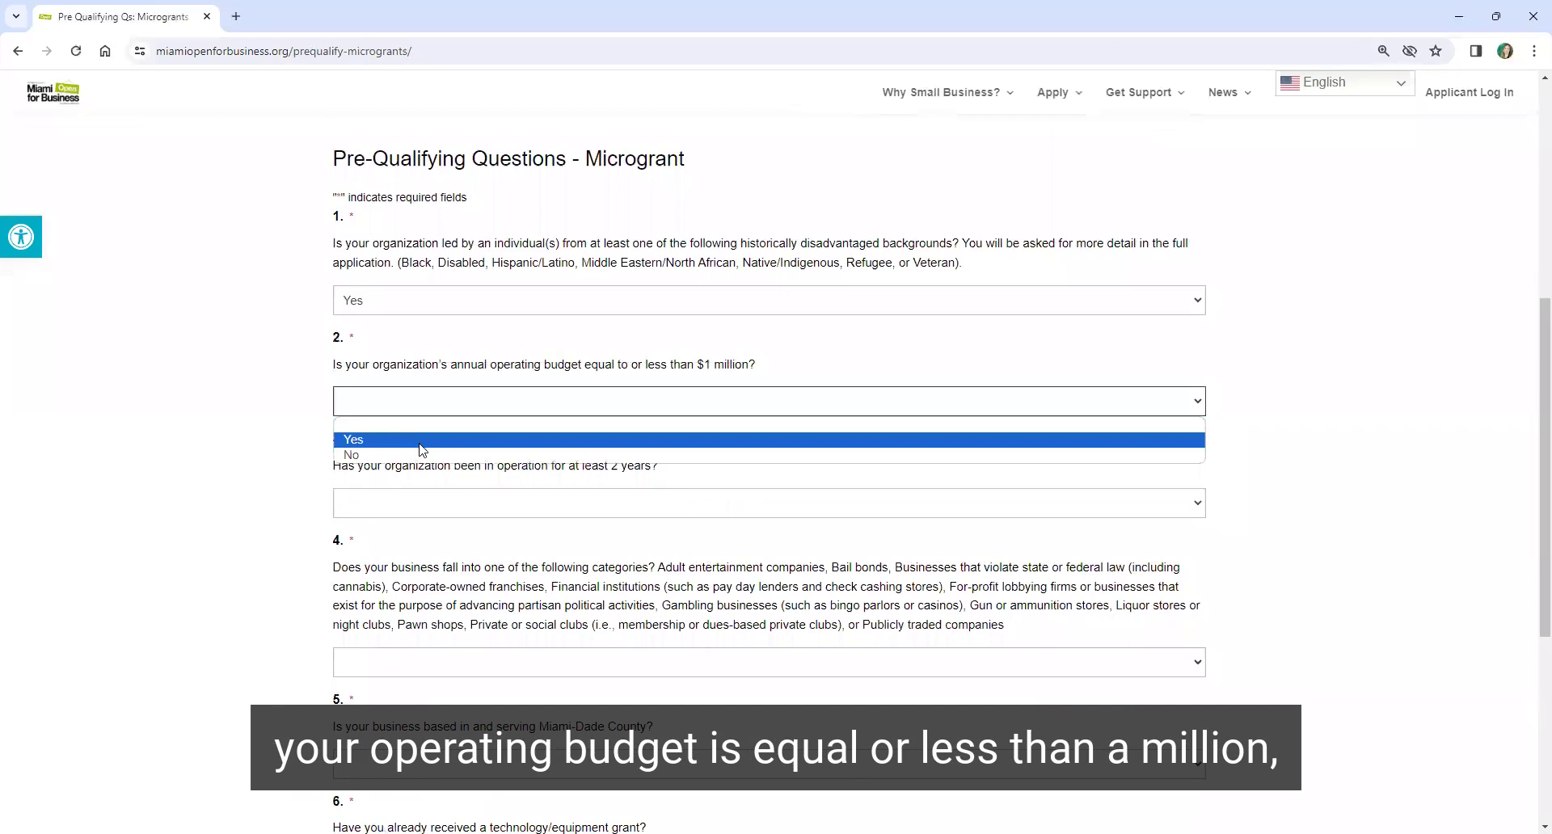
pyautogui.click(421, 441)
pyautogui.click(423, 500)
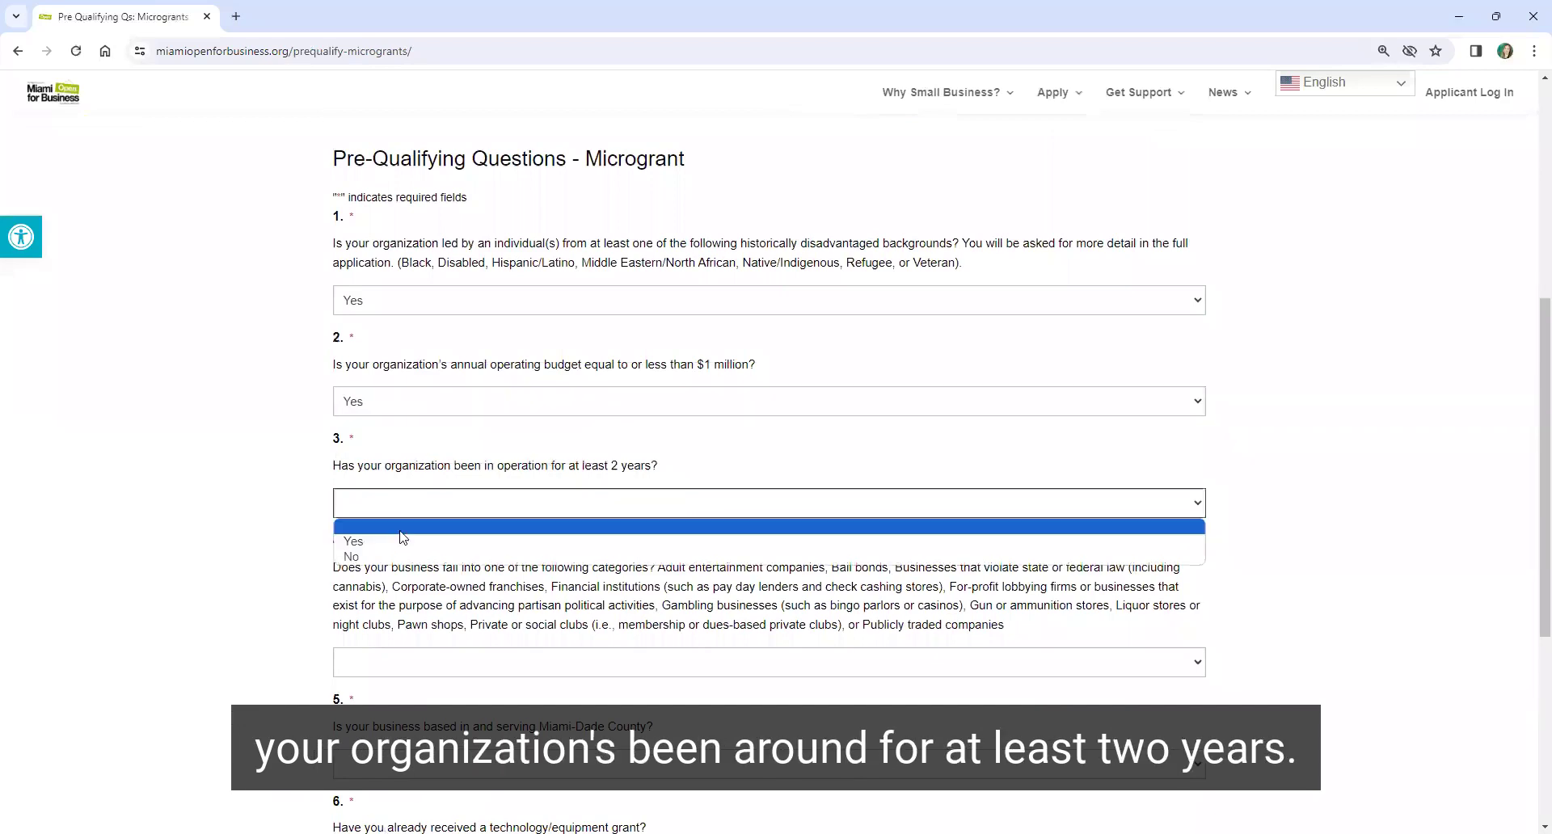
pyautogui.click(389, 544)
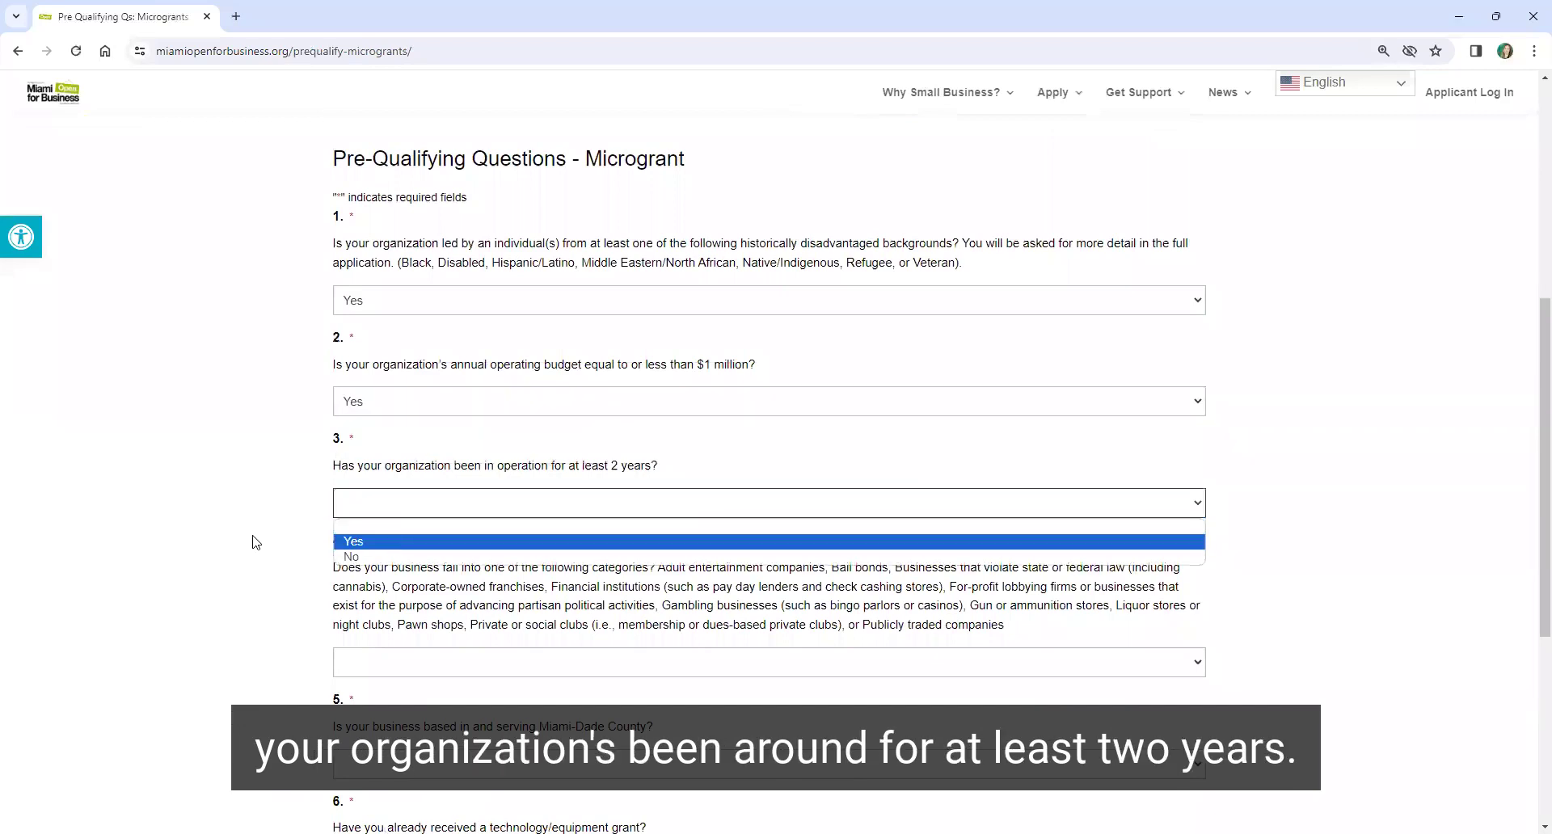
# - Answer No to question 4, Yes to question 5 and No to question 6
pyautogui.scroll(-1, 257, 541)
pyautogui.scroll(-2, 705, 483)
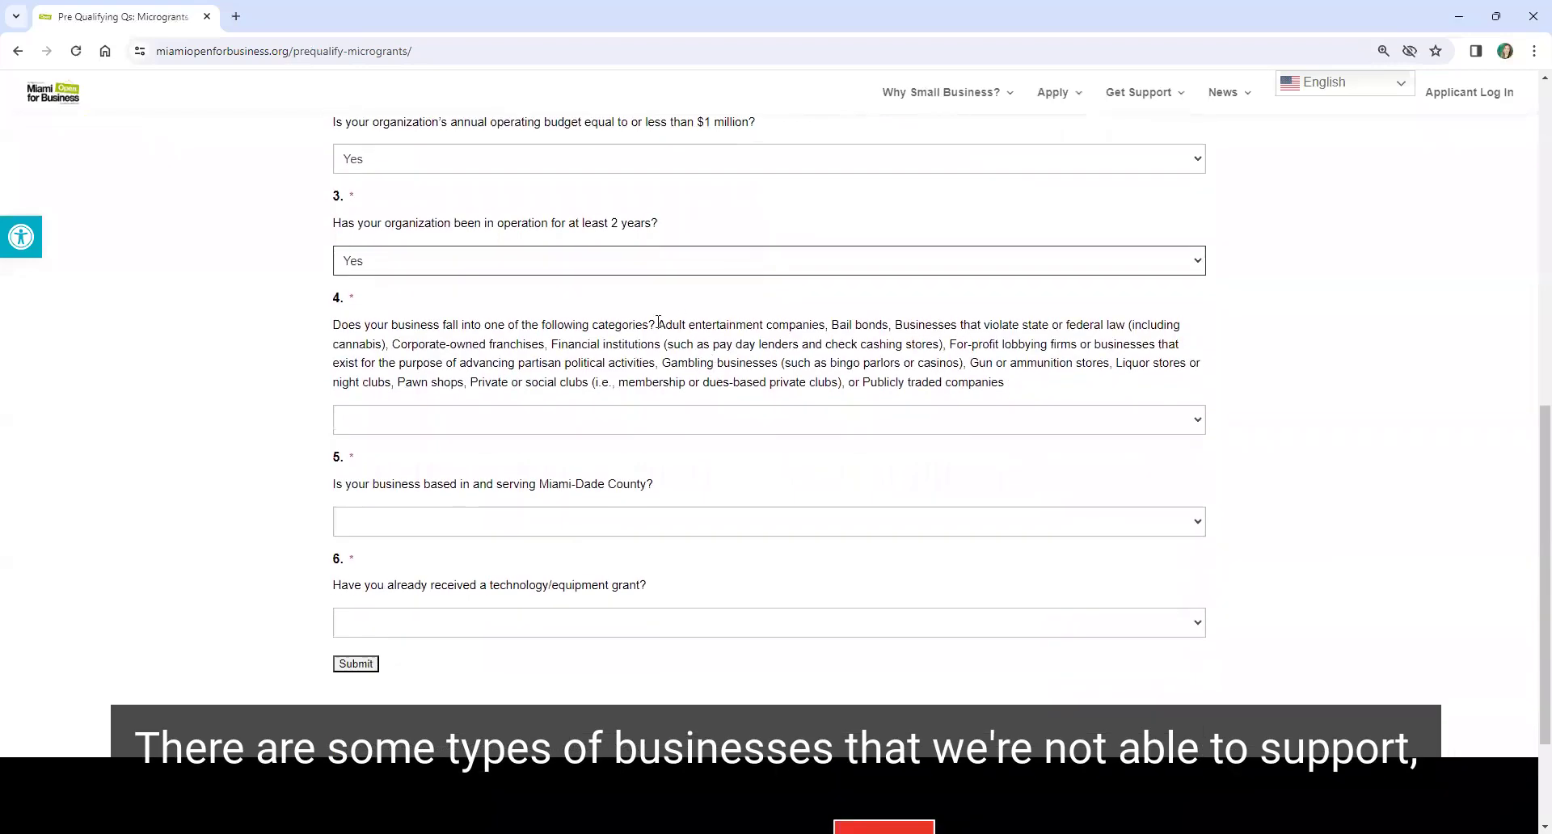
pyautogui.moveTo(657, 324); pyautogui.dragTo(1077, 383)
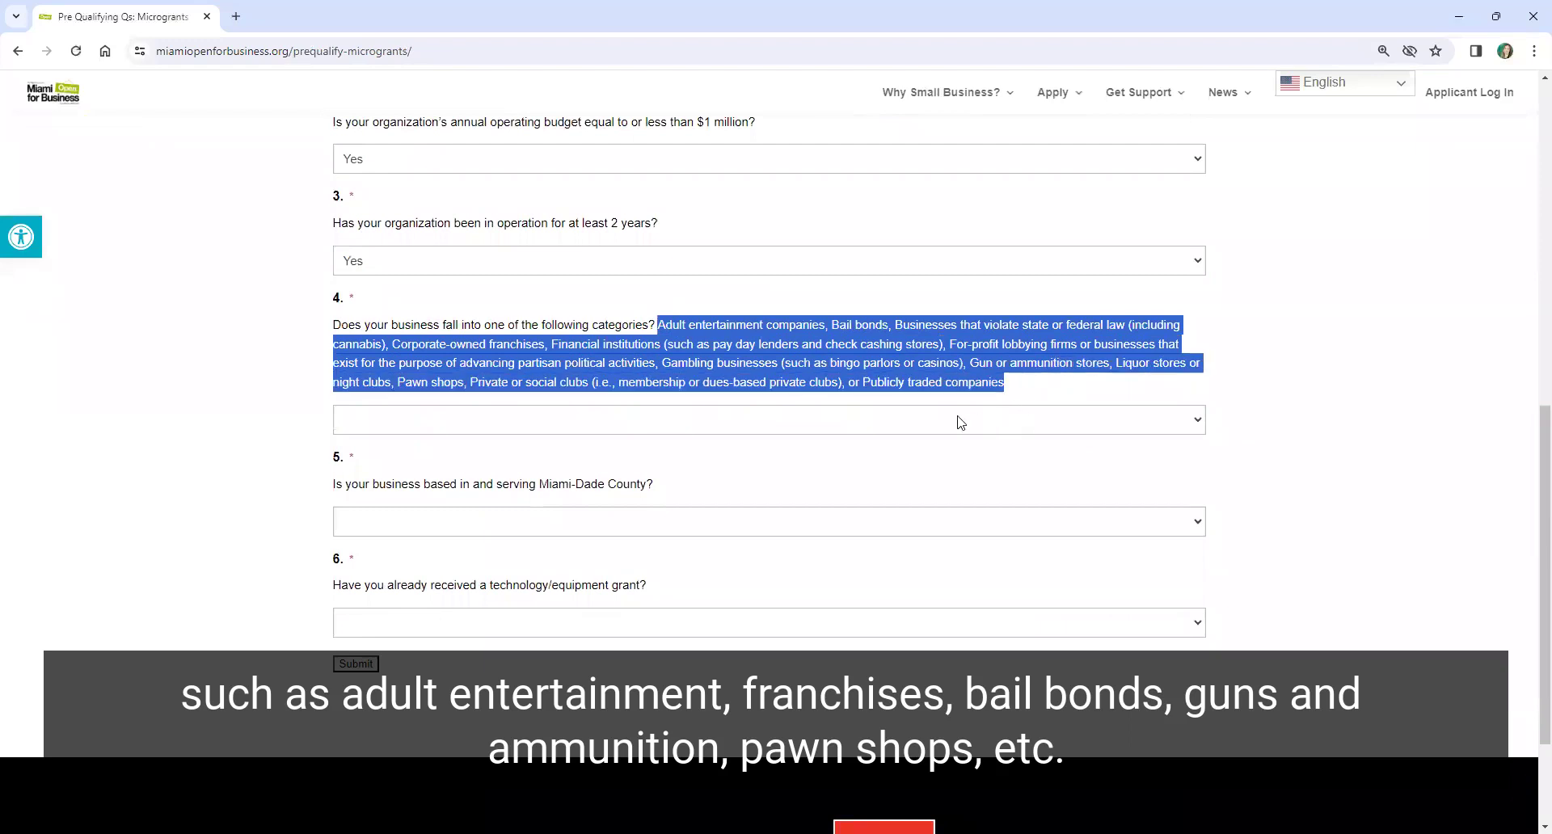
pyautogui.click(948, 381)
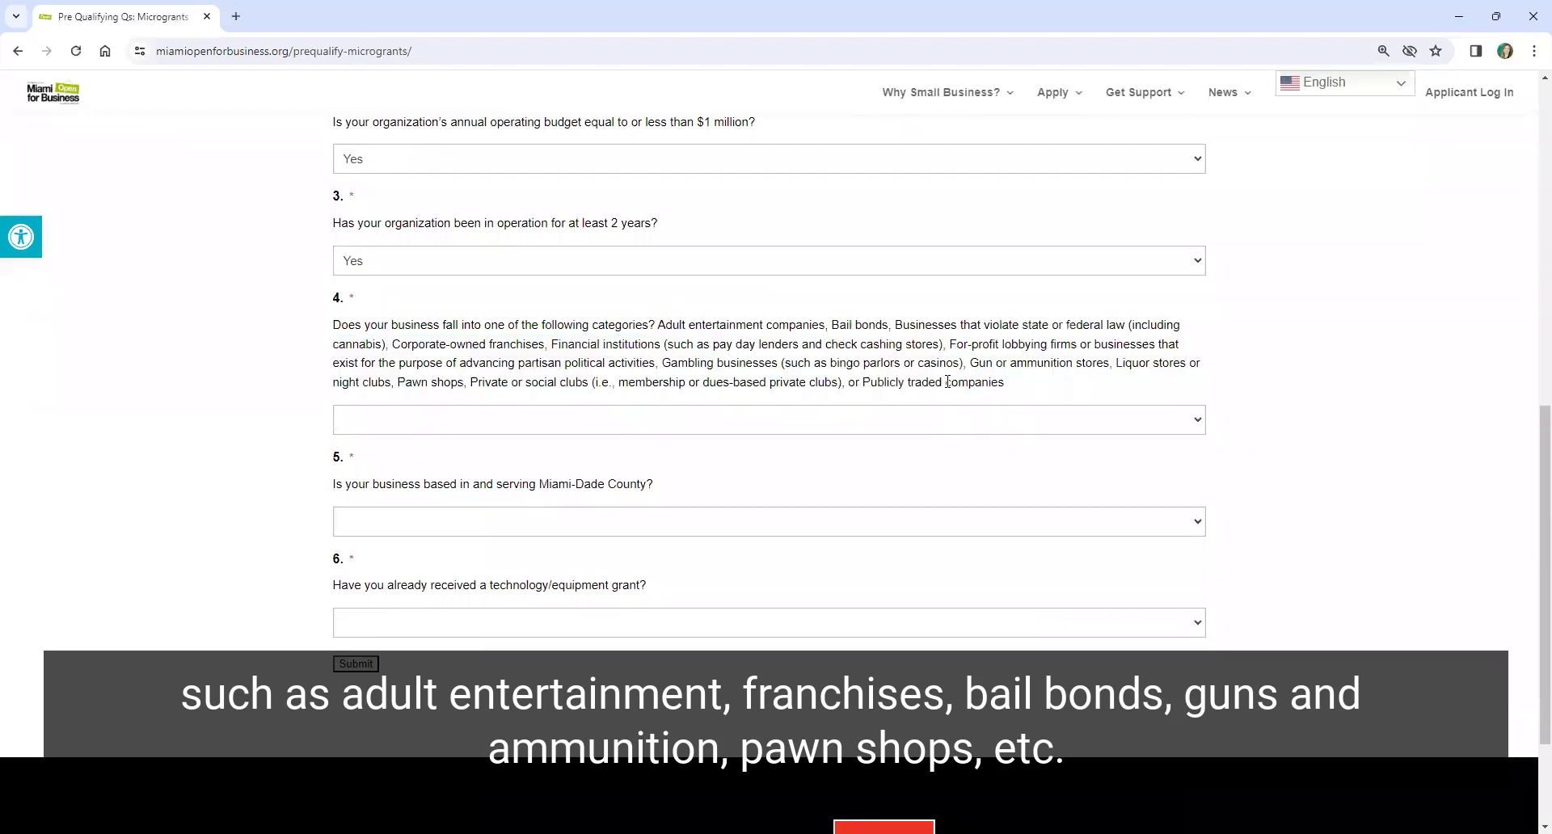
pyautogui.click(442, 421)
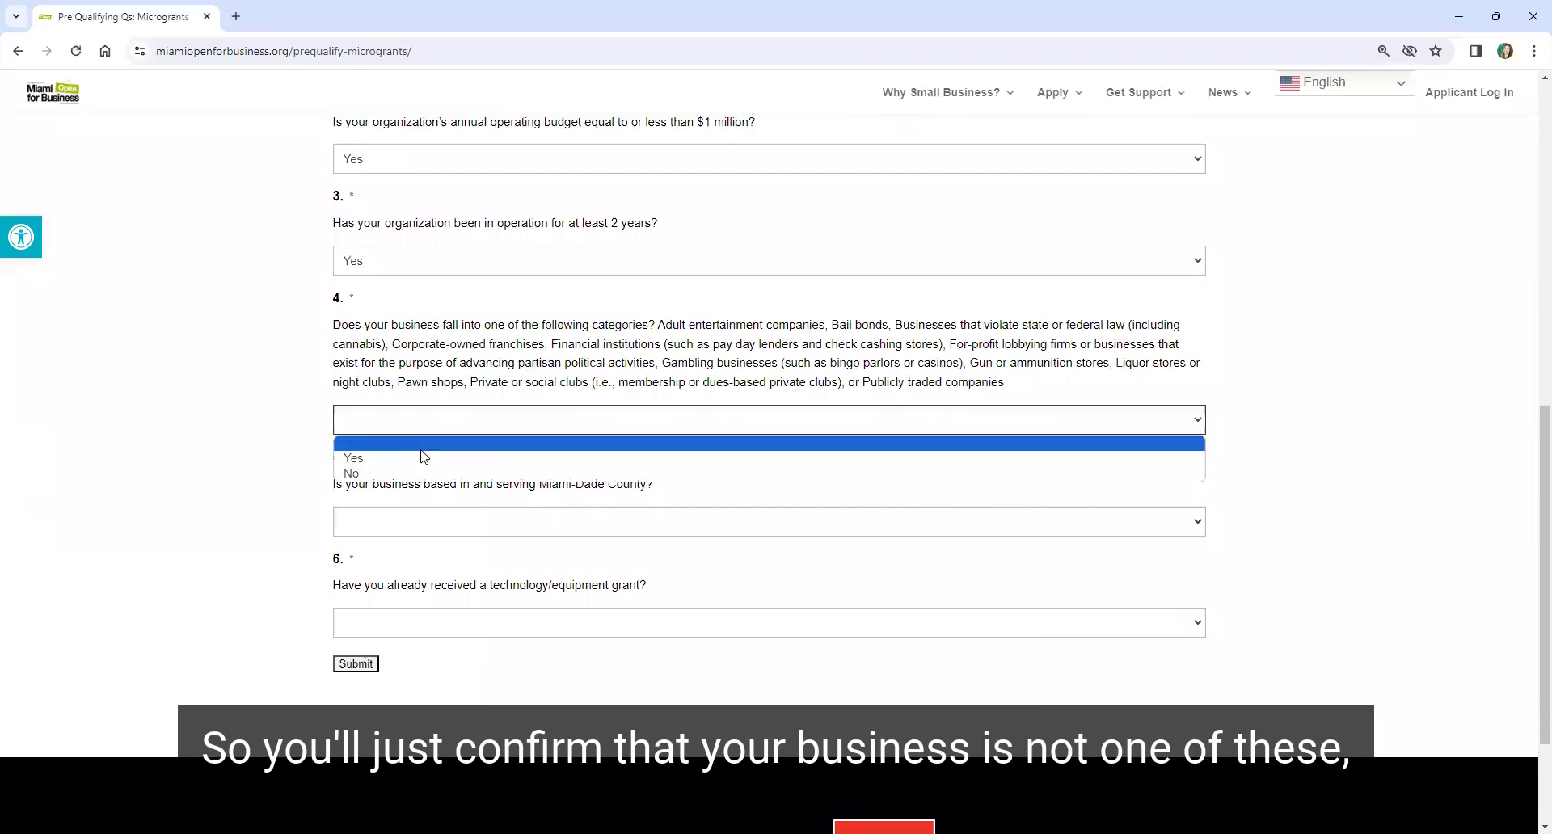
pyautogui.click(404, 474)
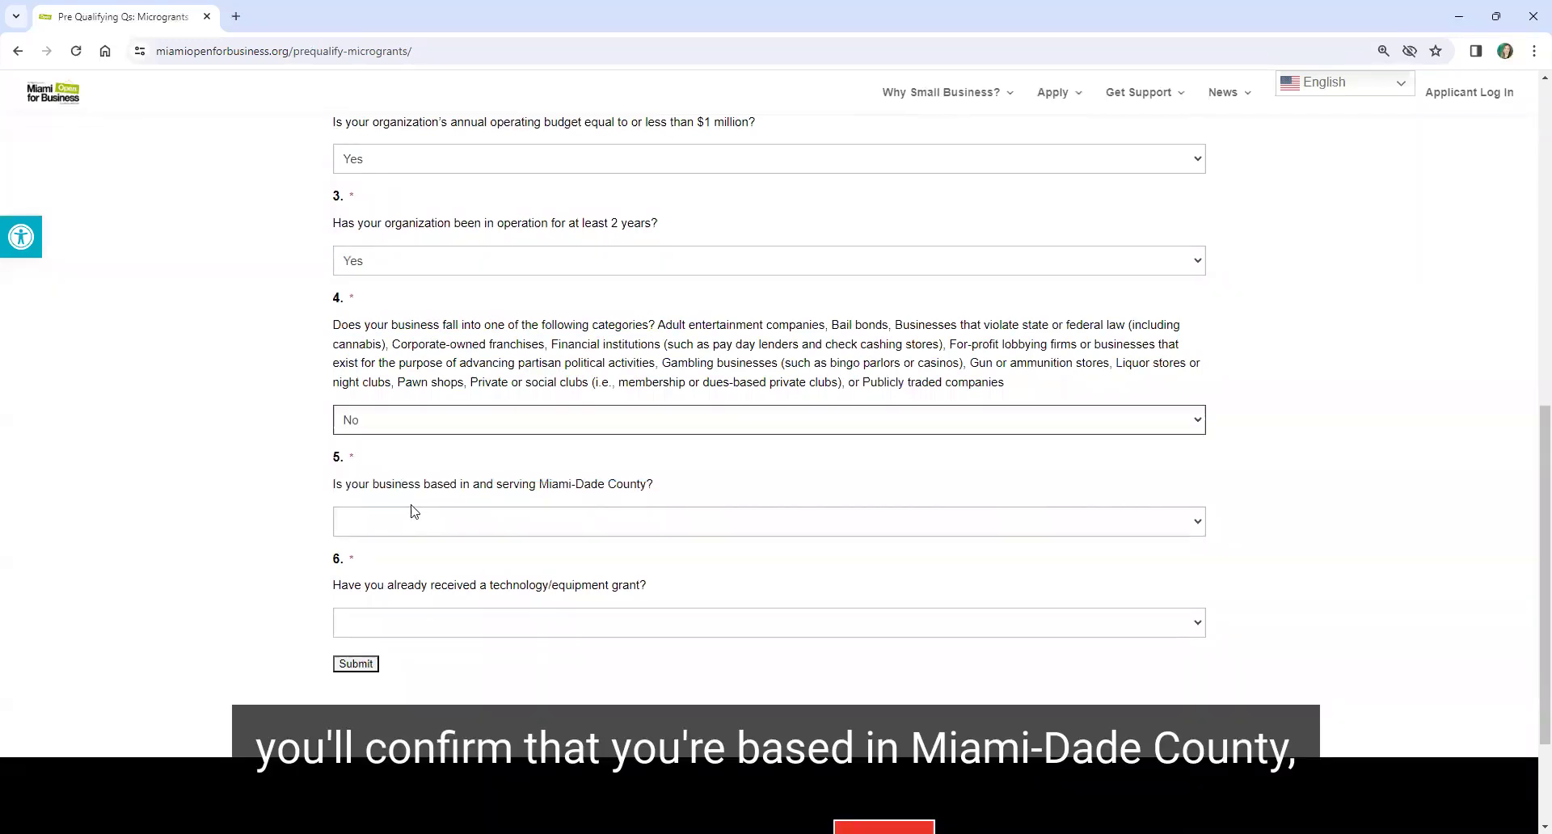
pyautogui.click(409, 523)
pyautogui.click(397, 561)
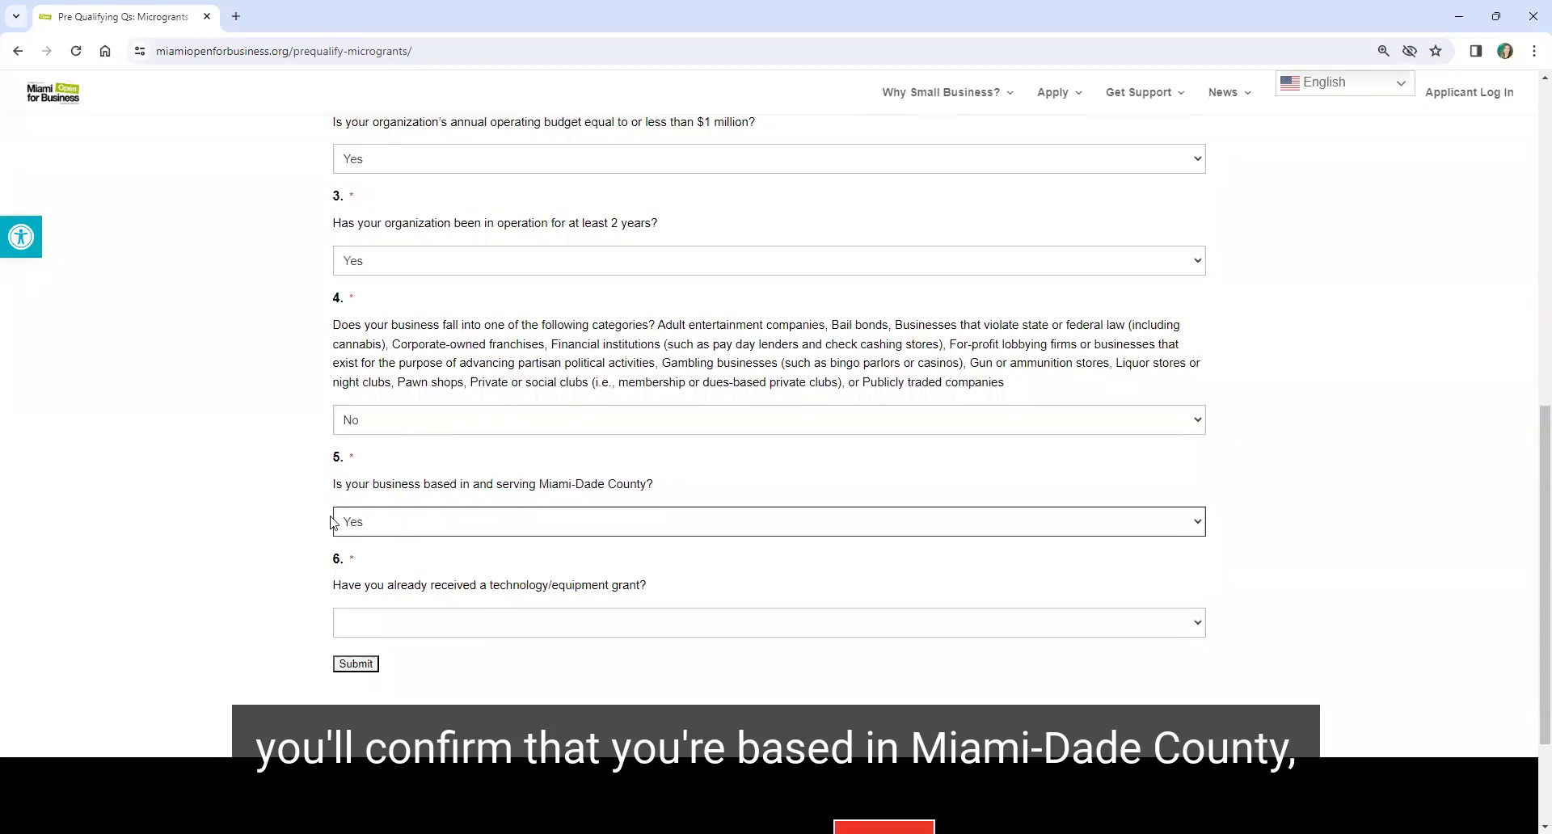
pyautogui.moveTo(333, 587); pyautogui.dragTo(661, 591)
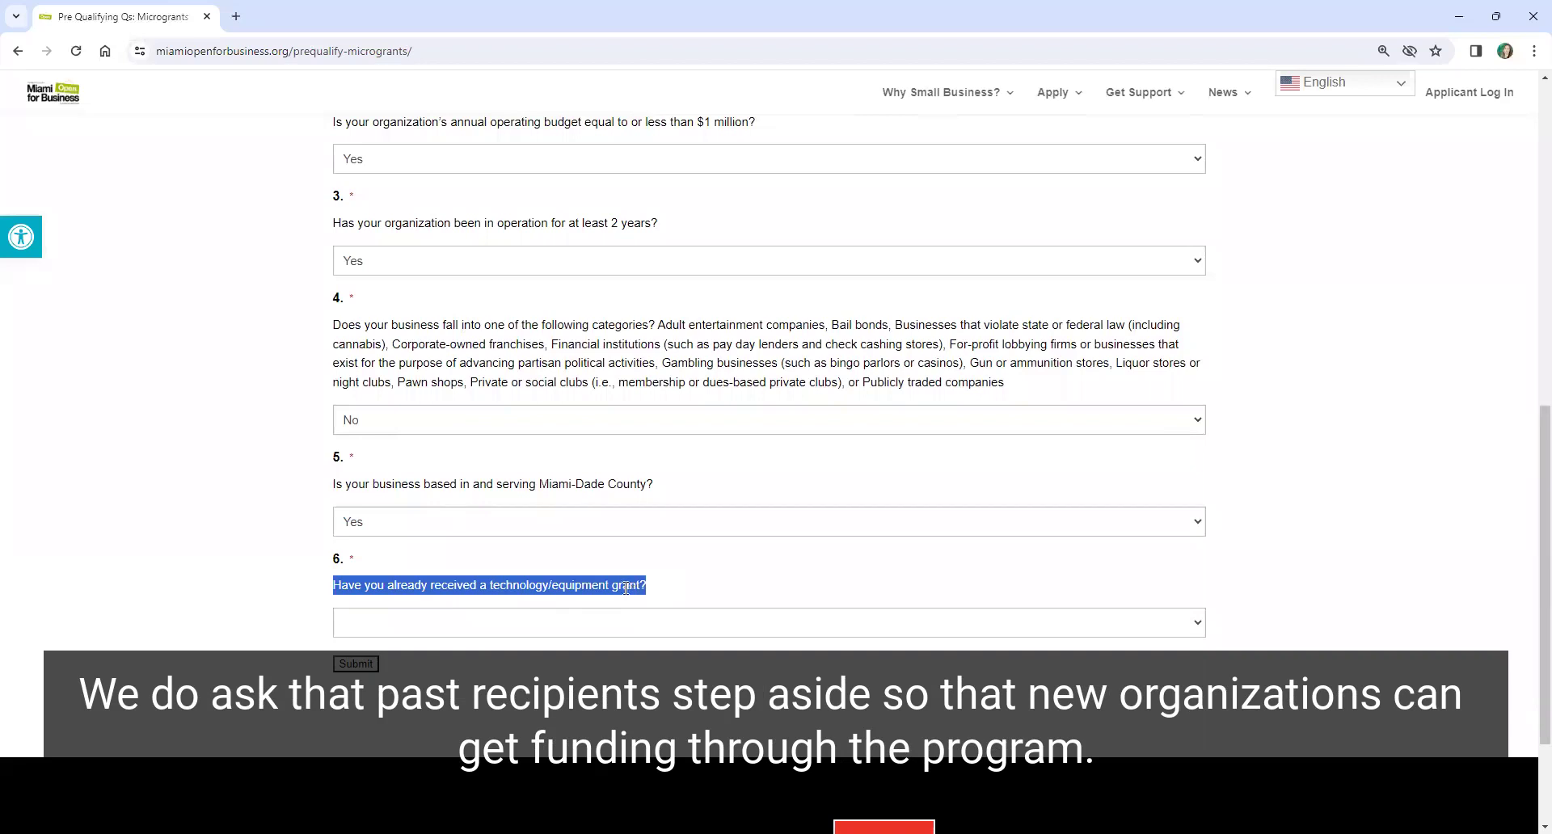
pyautogui.click(597, 591)
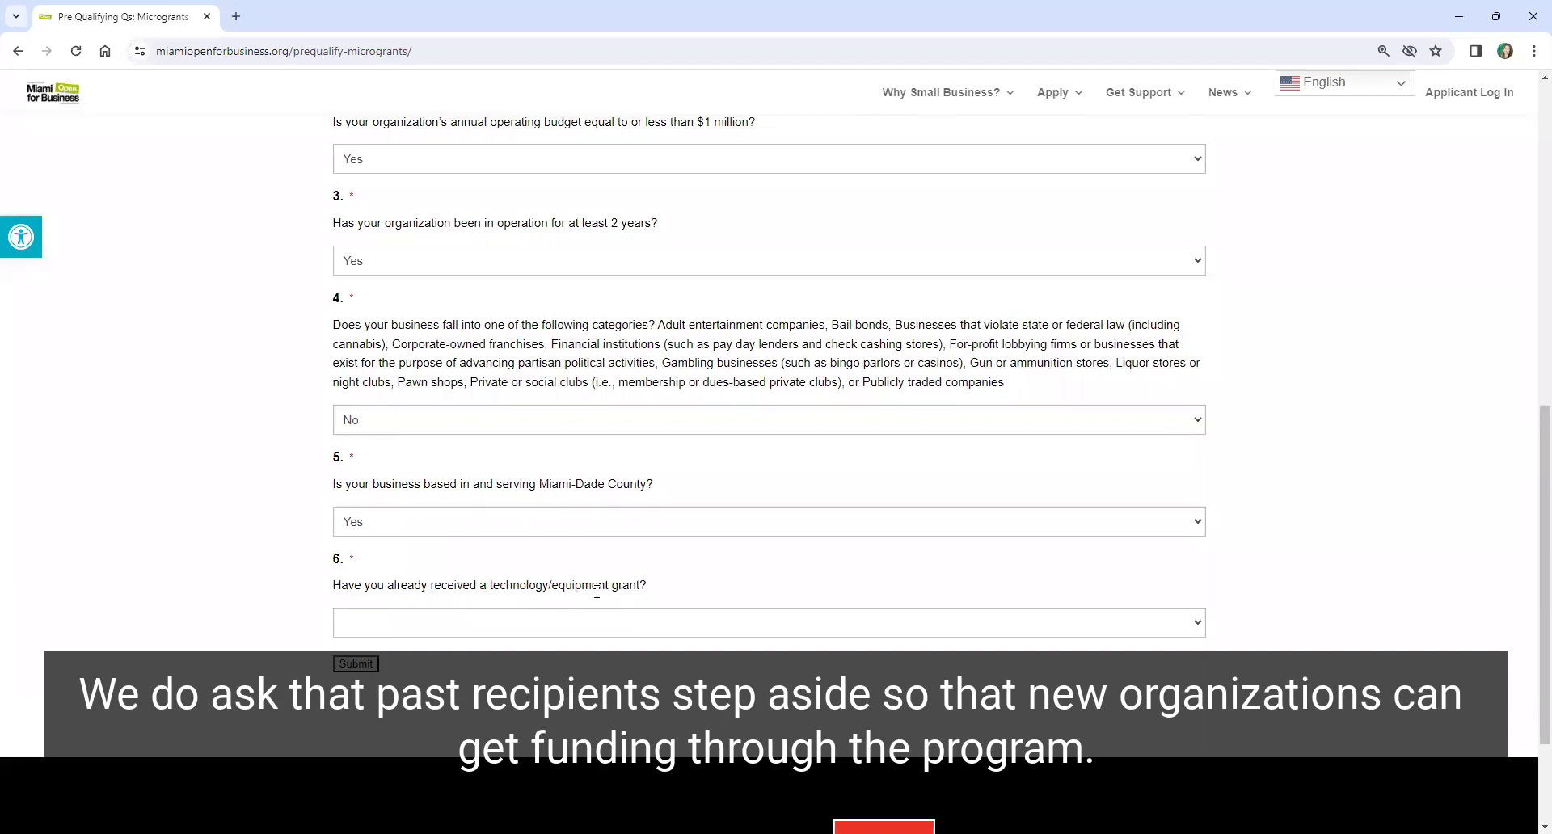
pyautogui.click(595, 629)
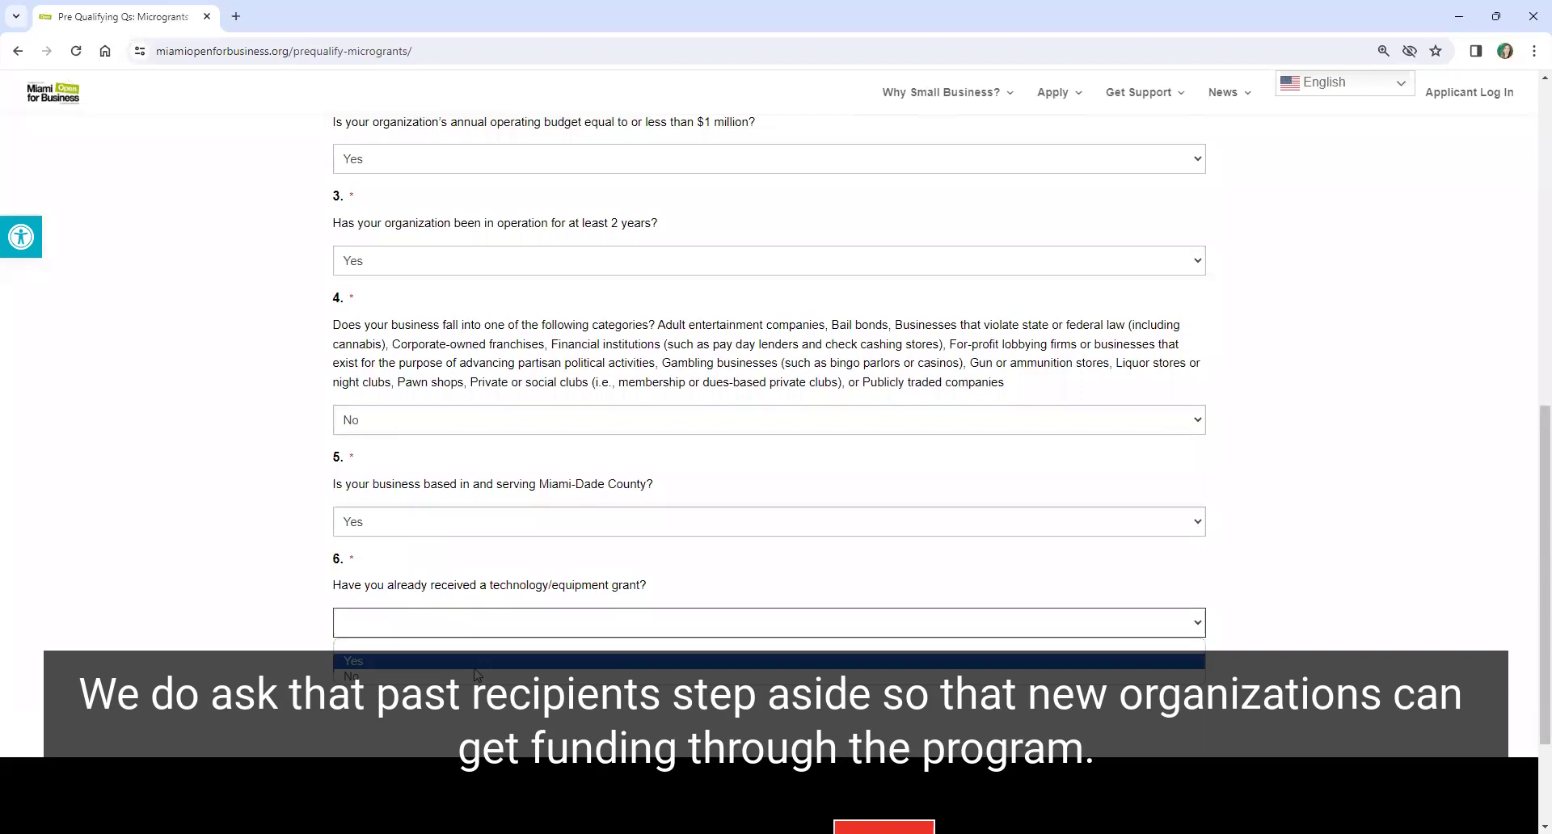
pyautogui.click(421, 677)
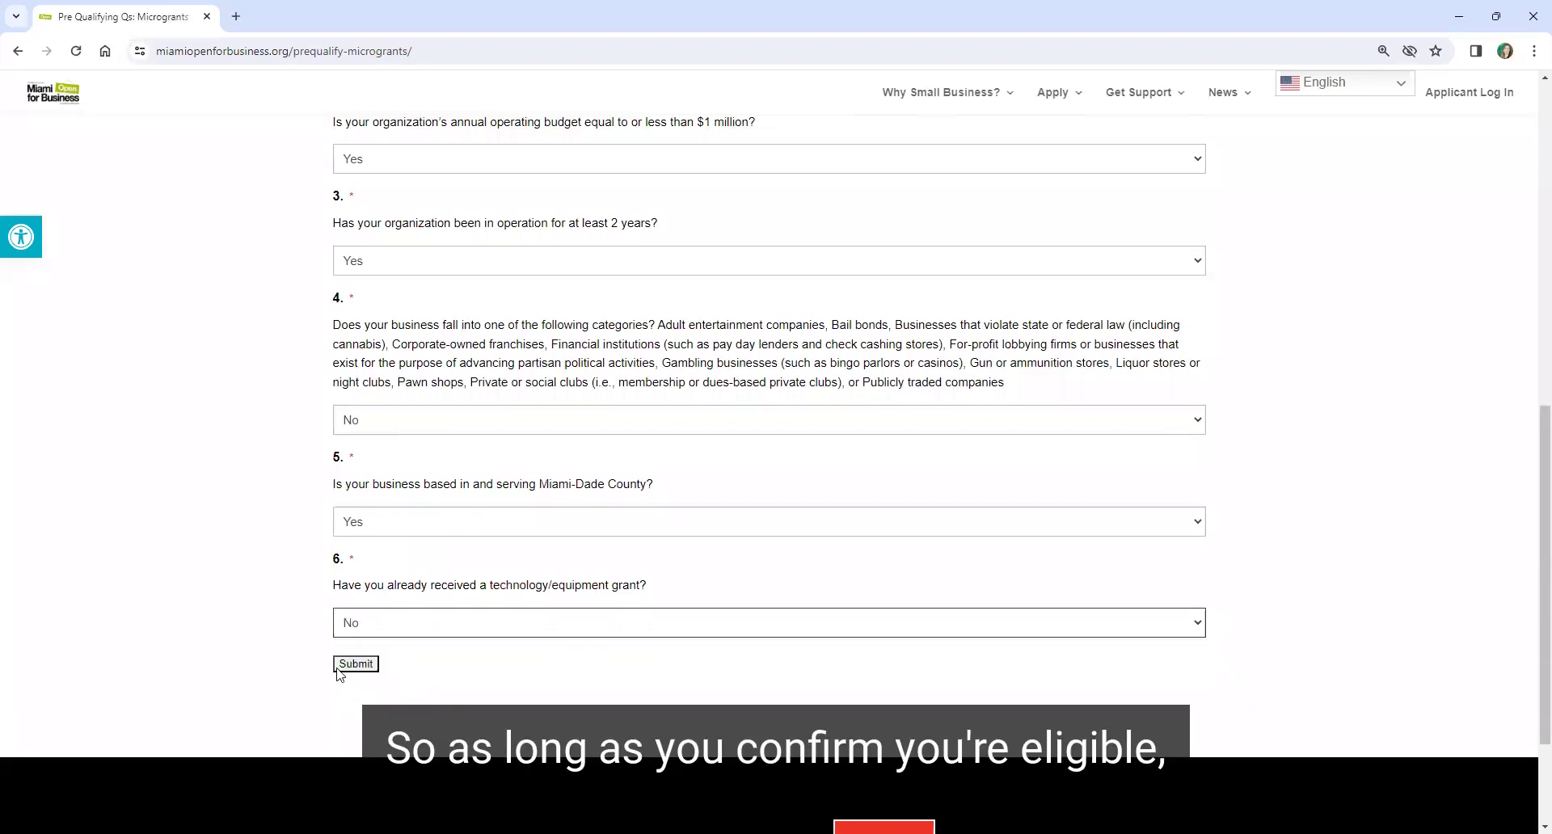
# - Submit the pre-qualifying answers and follow the link to create a user registration
pyautogui.click(340, 666)
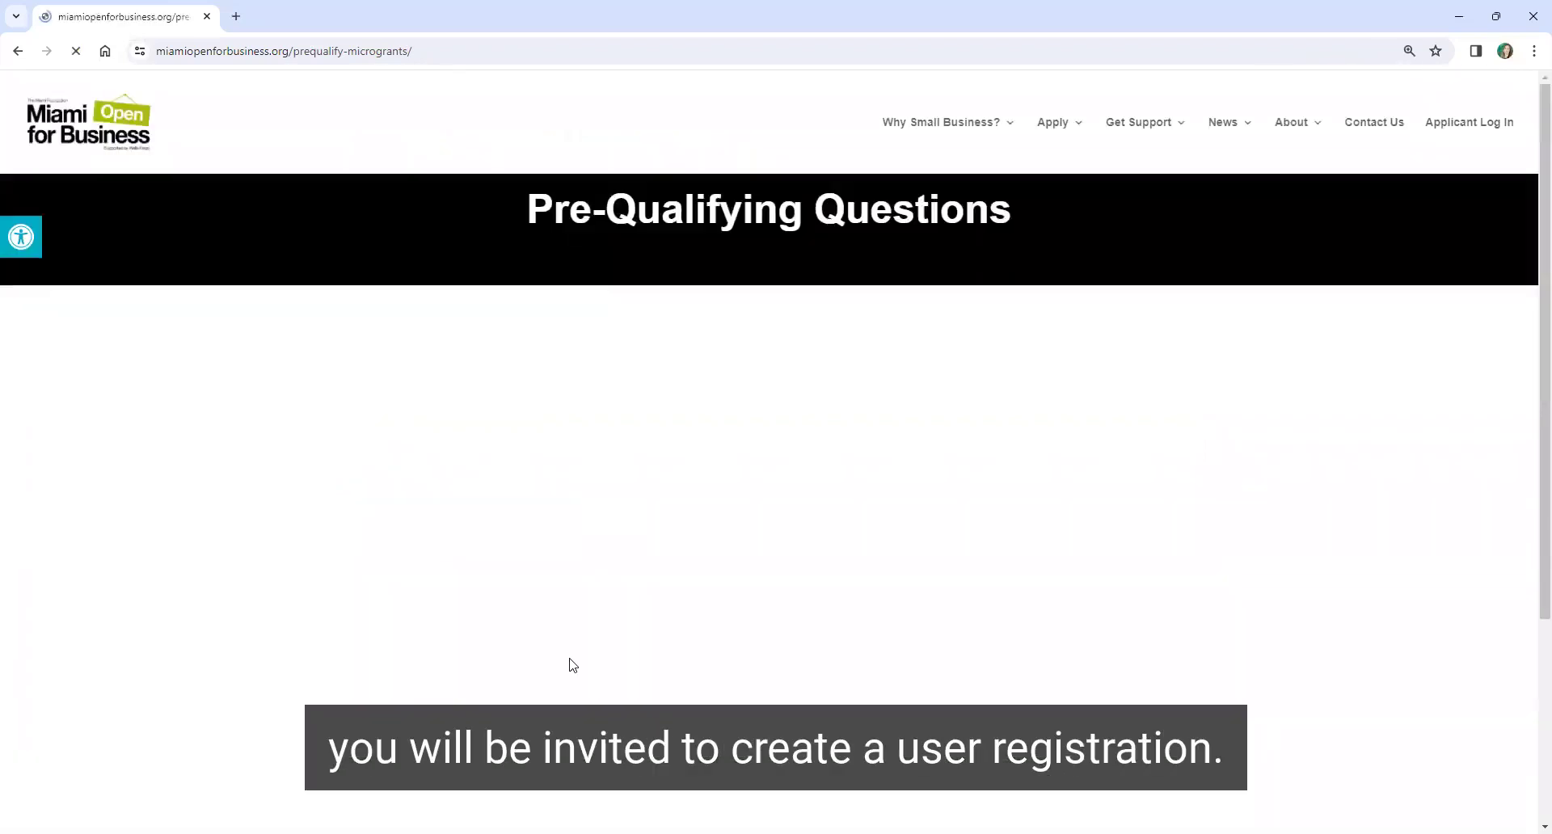
pyautogui.scroll(-3, 711, 631)
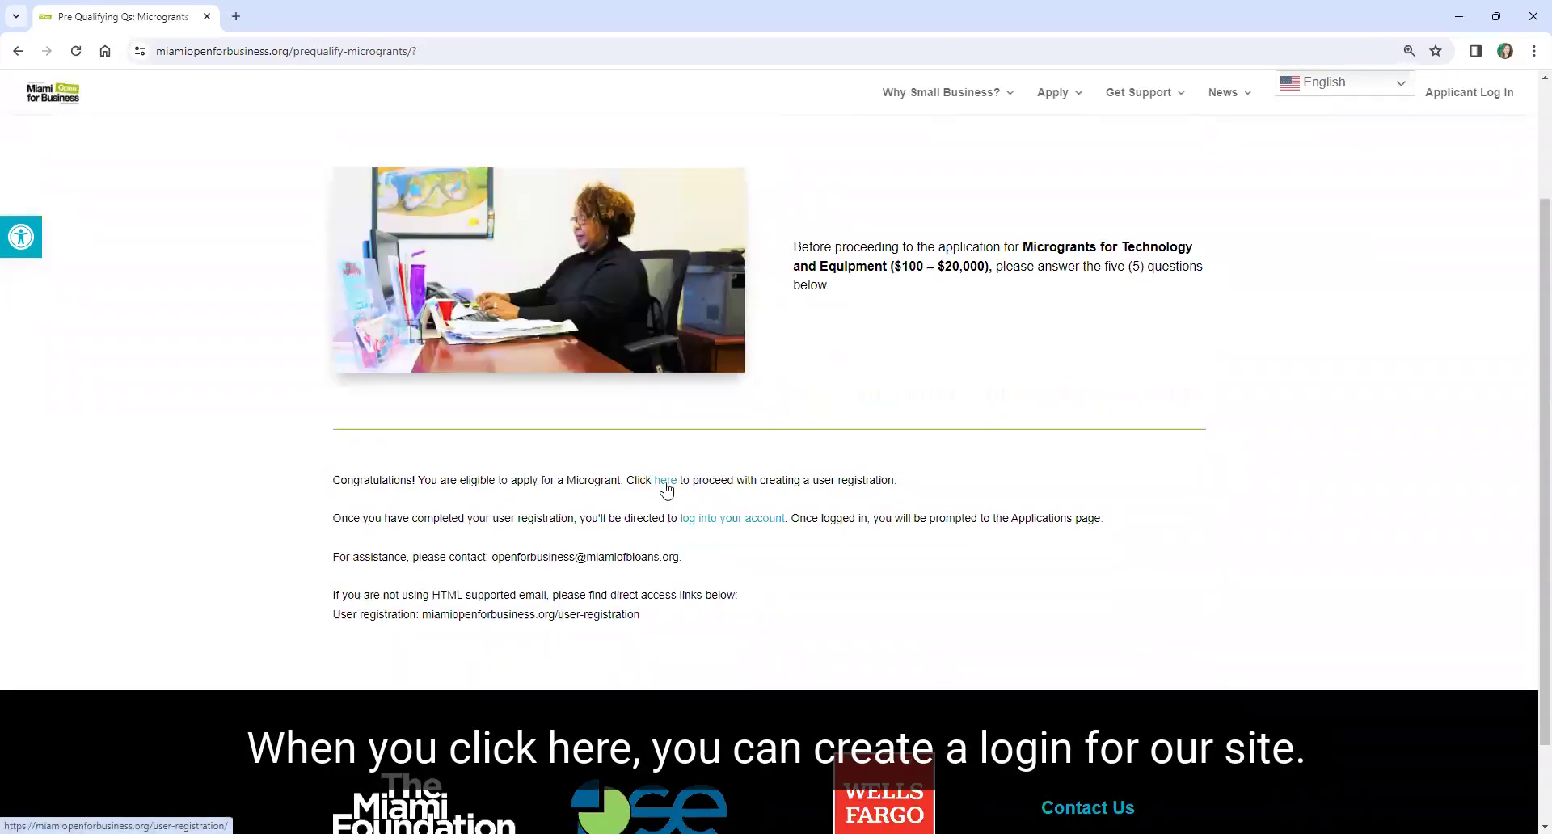
pyautogui.click(665, 483)
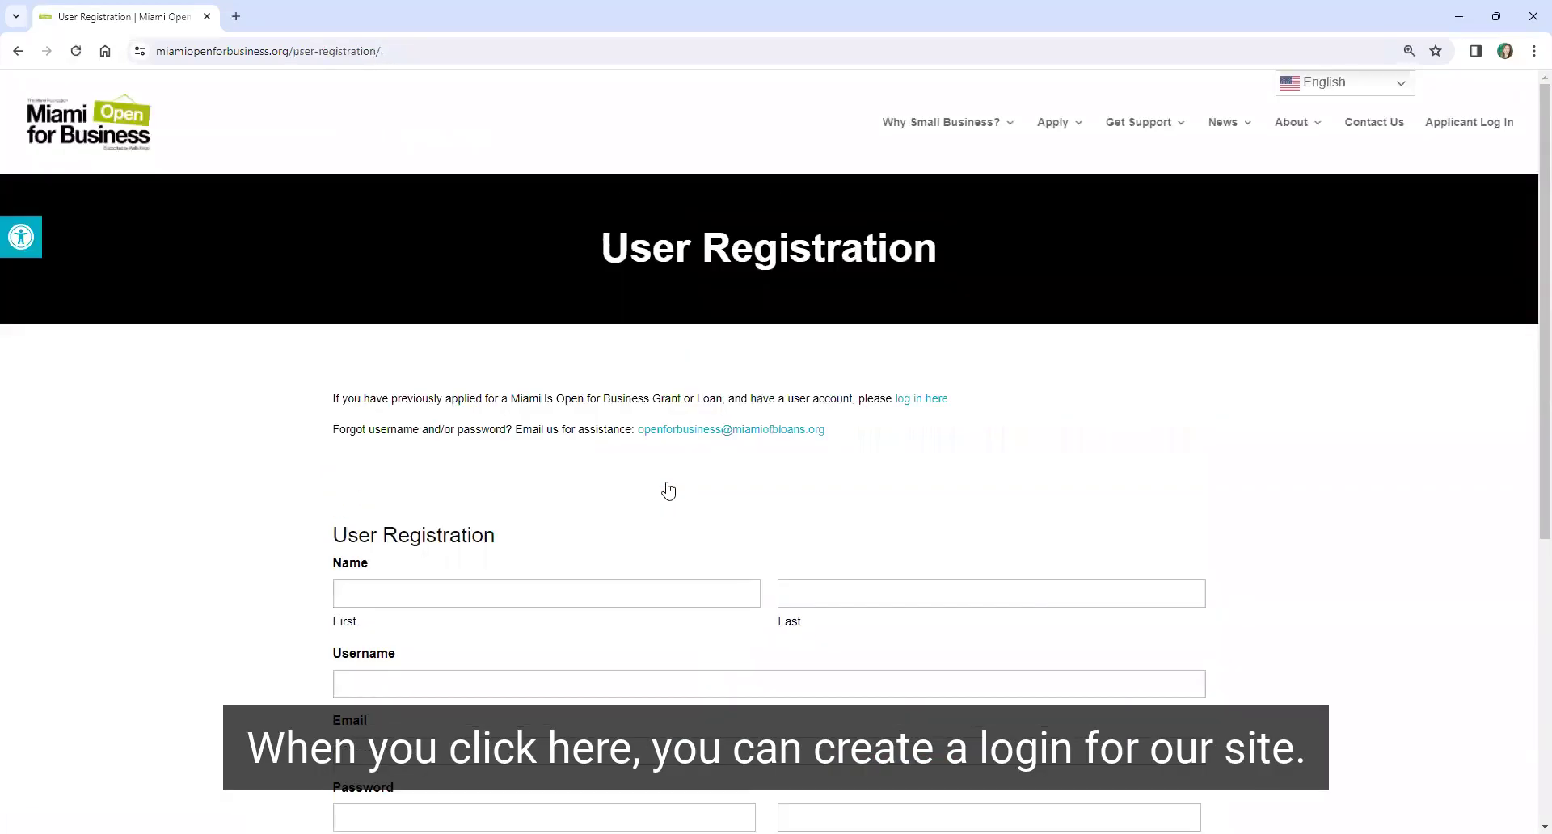
# - Review the registration form's Username, Email and Password fields, leaving them empty
pyautogui.scroll(-3, 370, 501)
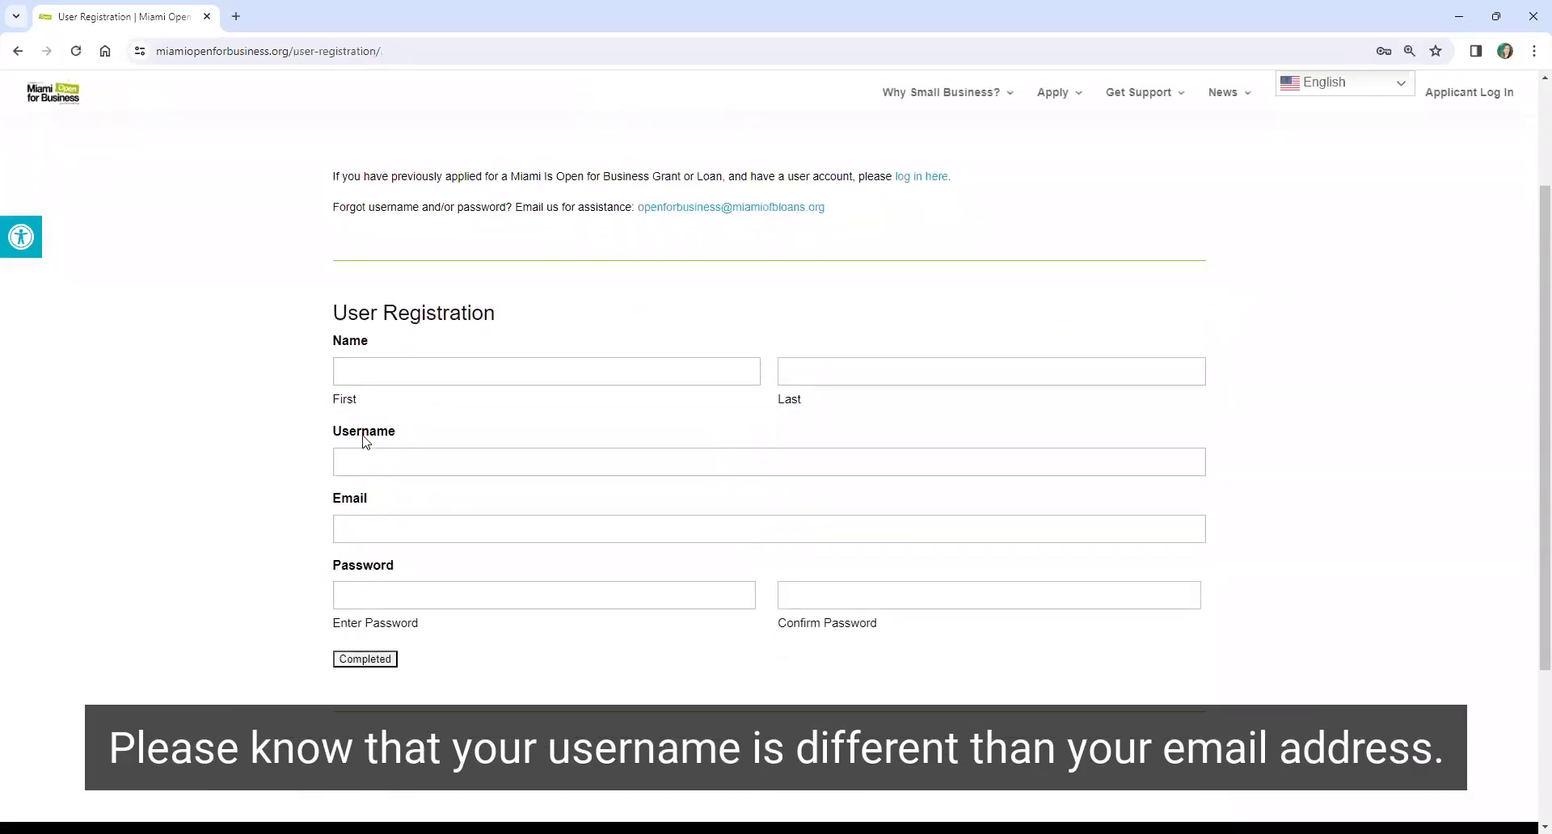
pyautogui.doubleClick(351, 438)
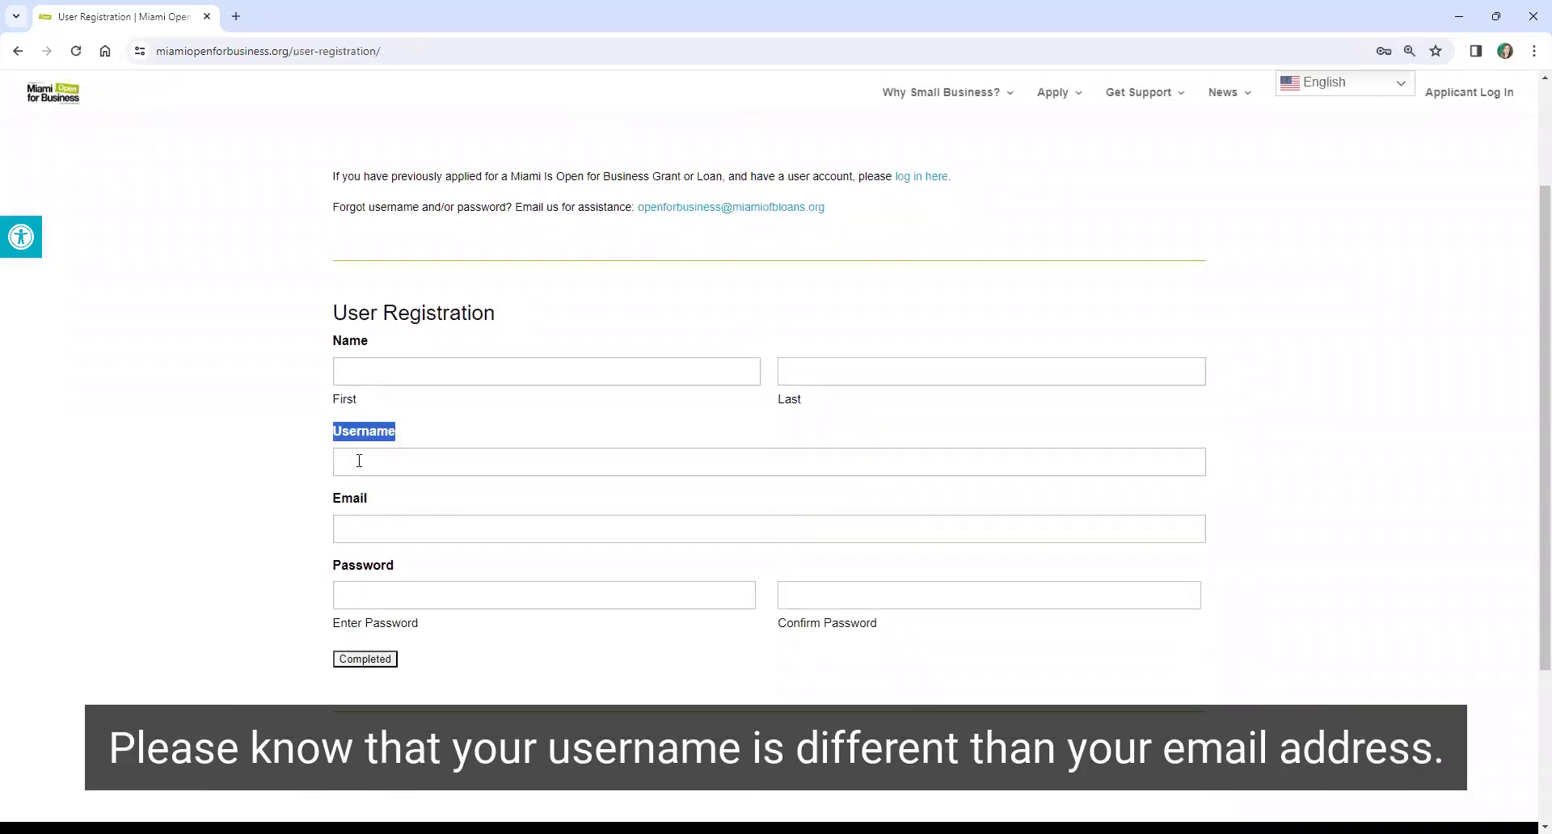
pyautogui.doubleClick(353, 501)
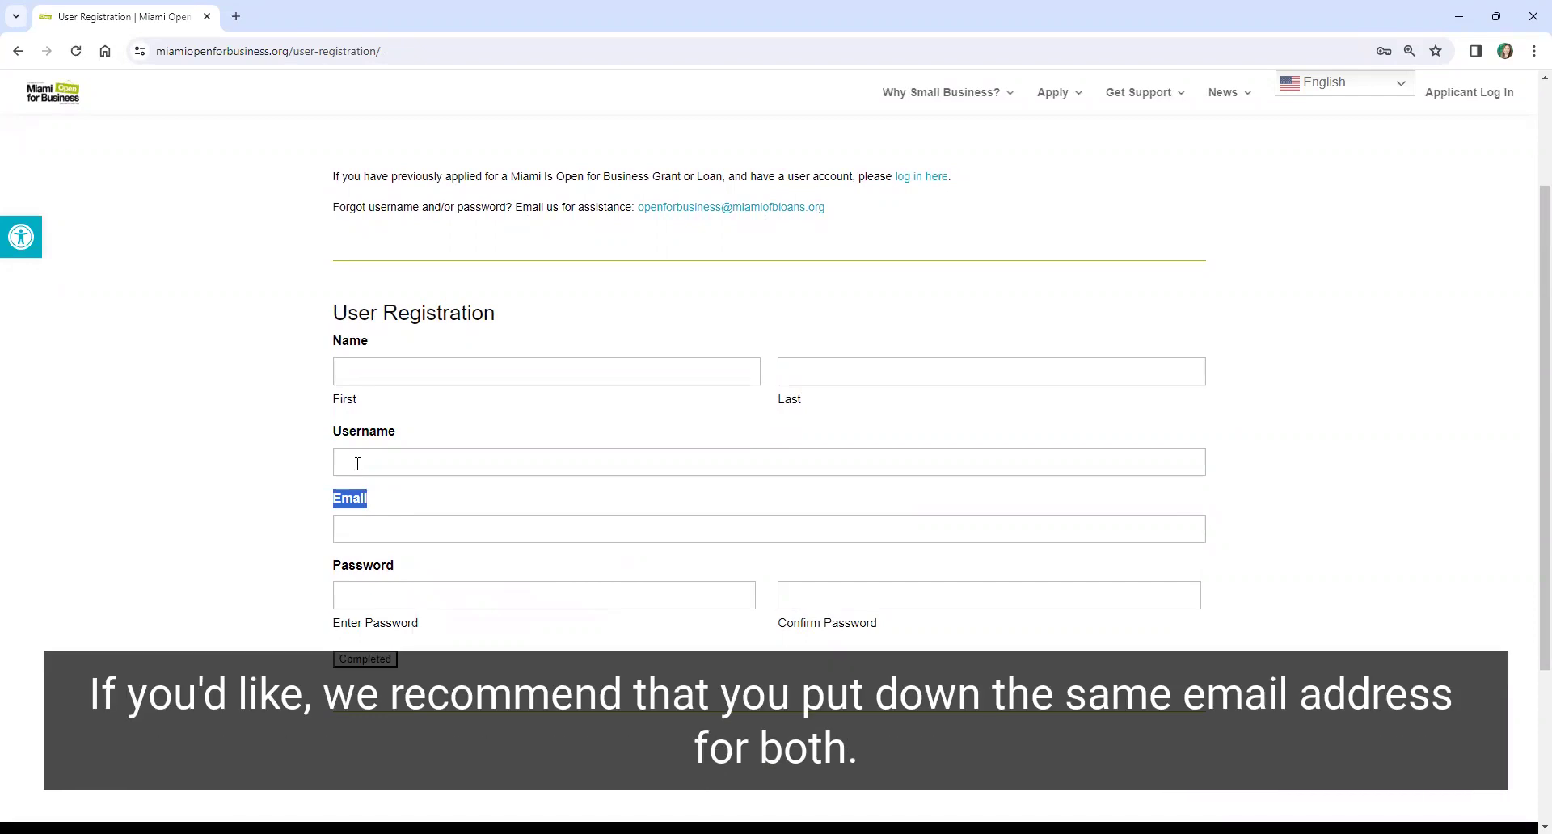
pyautogui.click(348, 465)
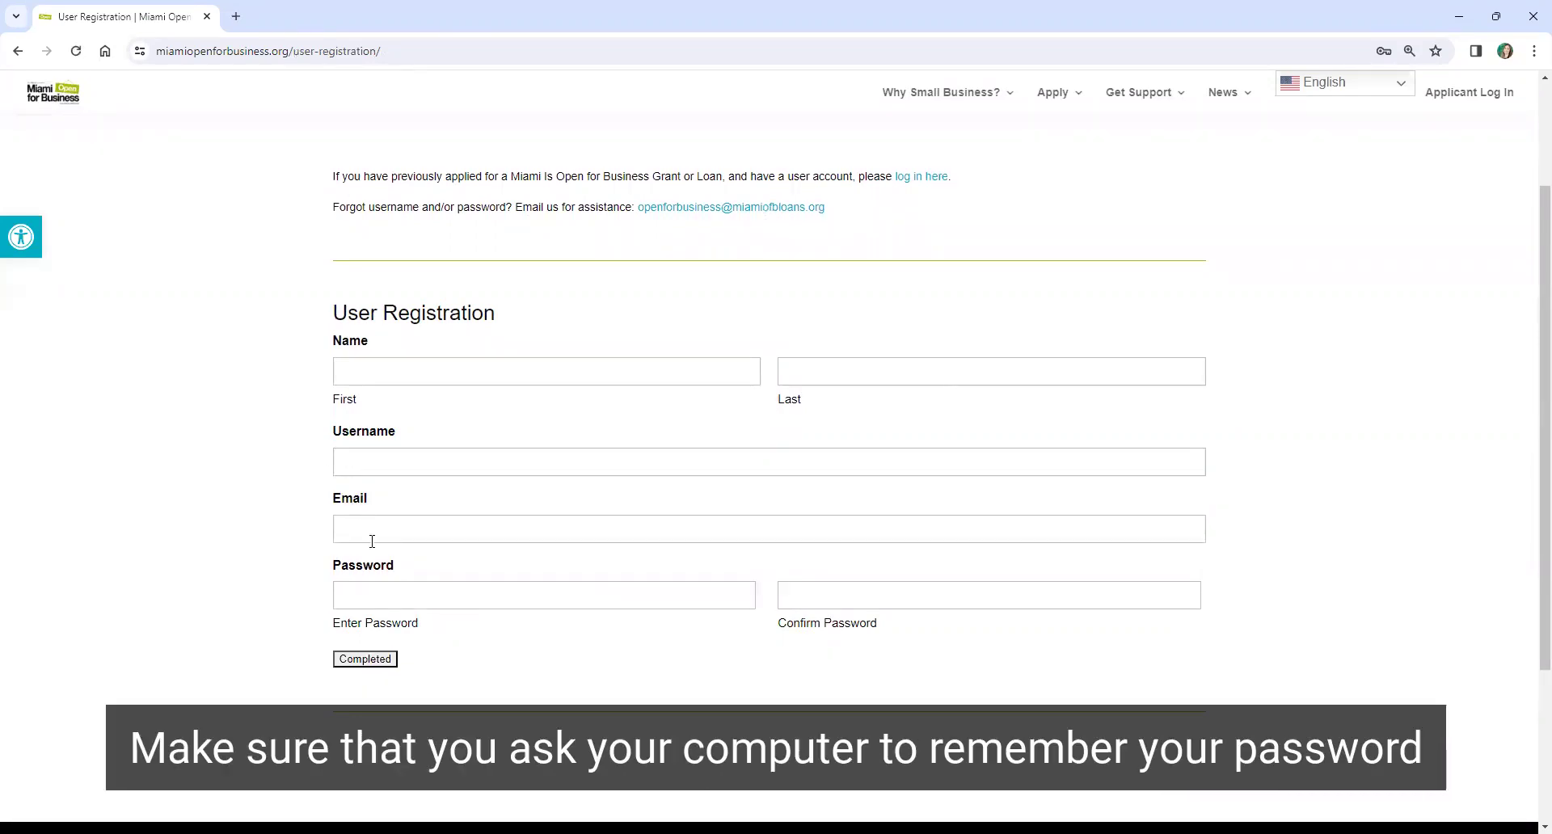
pyautogui.click(372, 596)
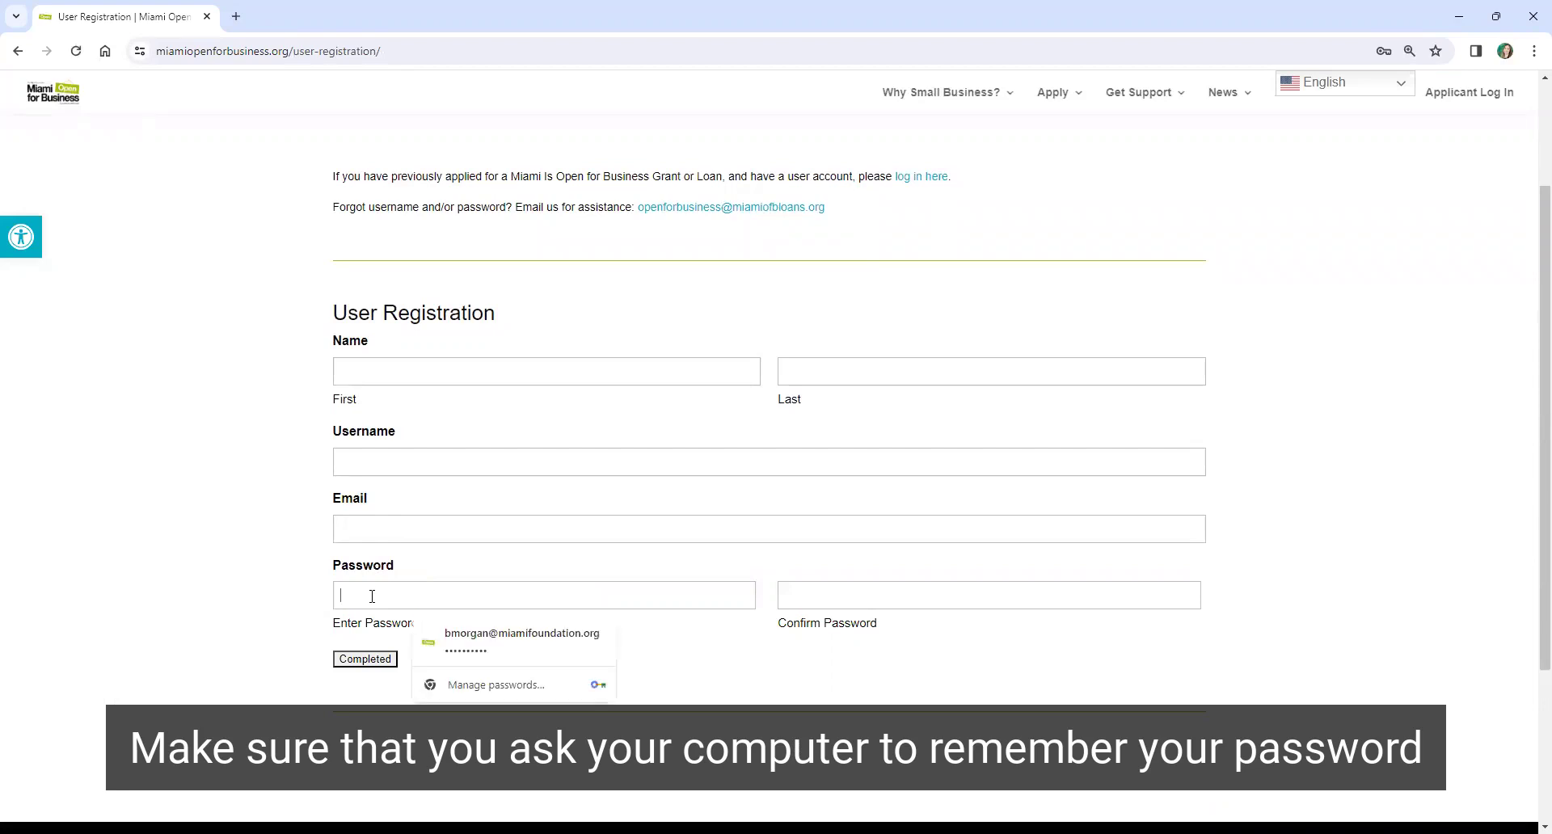
pyautogui.click(202, 624)
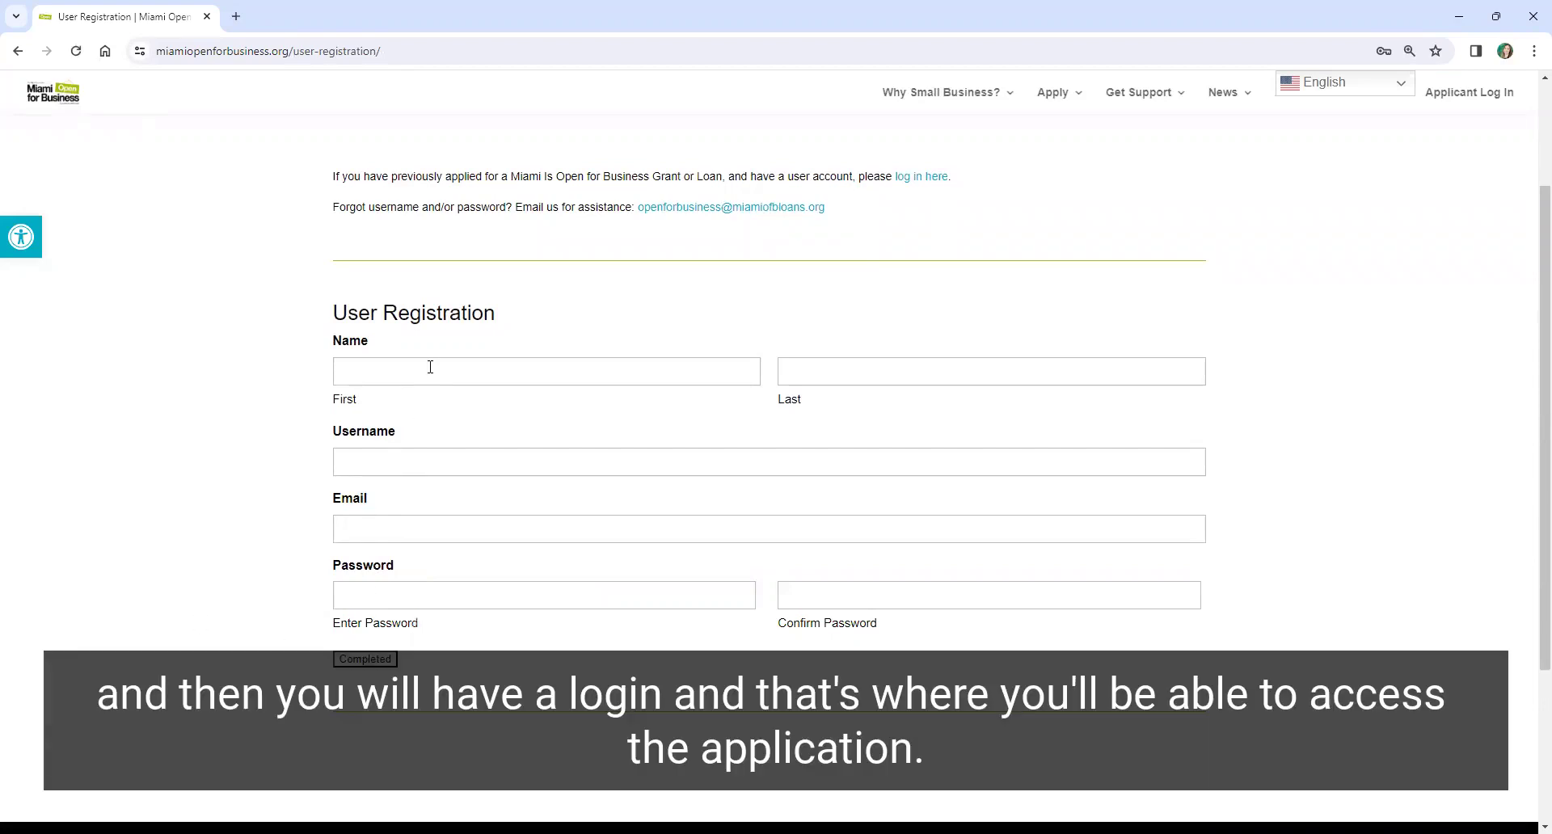
pyautogui.scroll(1, 372, 664)
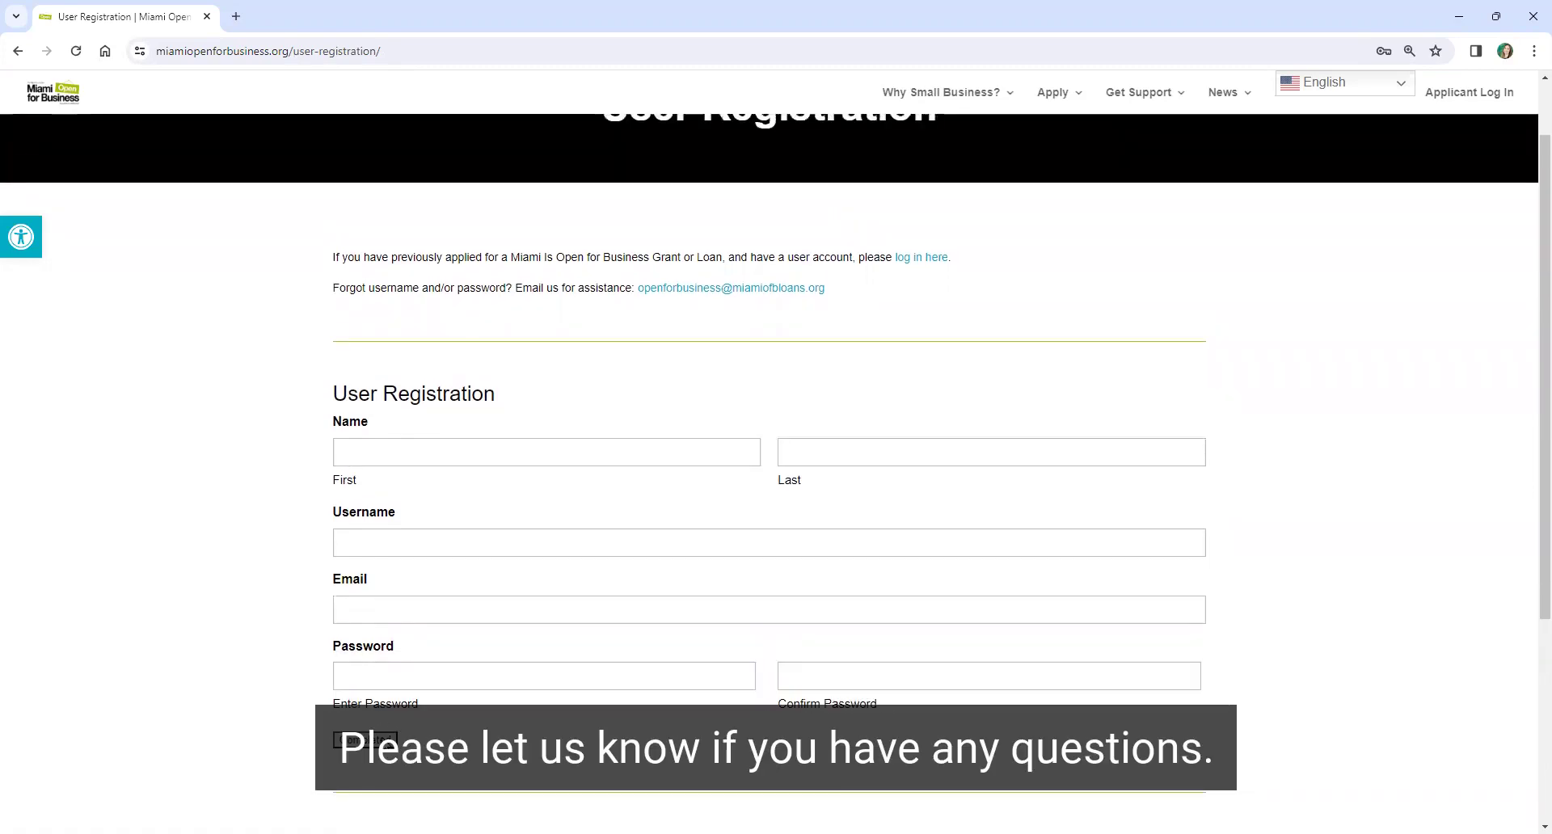
pyautogui.scroll(2, 368, 740)
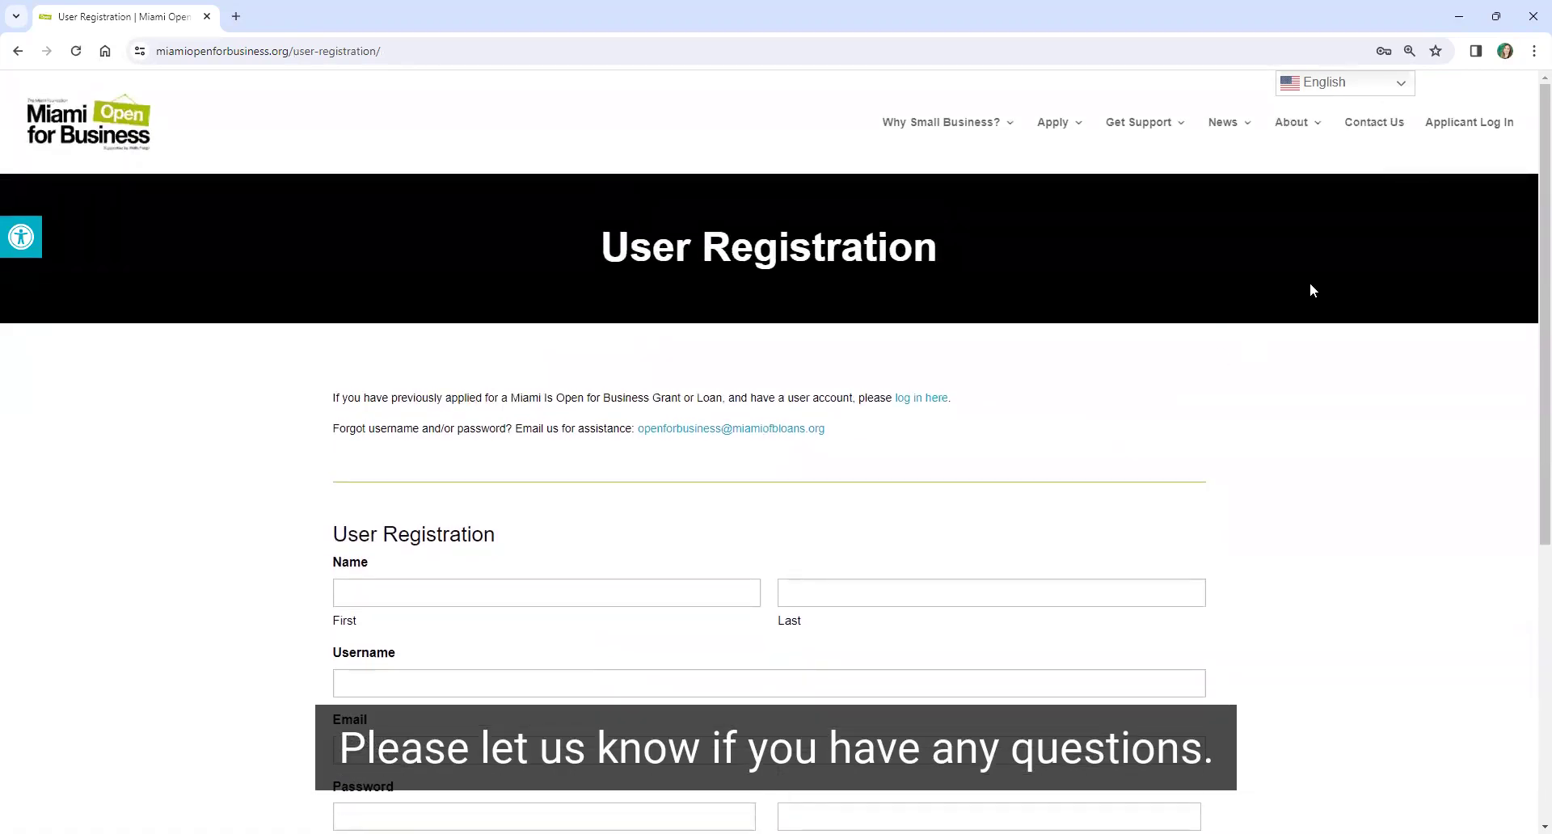
# - Go to Contact Us and highlight the 'Text us!' line with the text-message number
pyautogui.click(1392, 128)
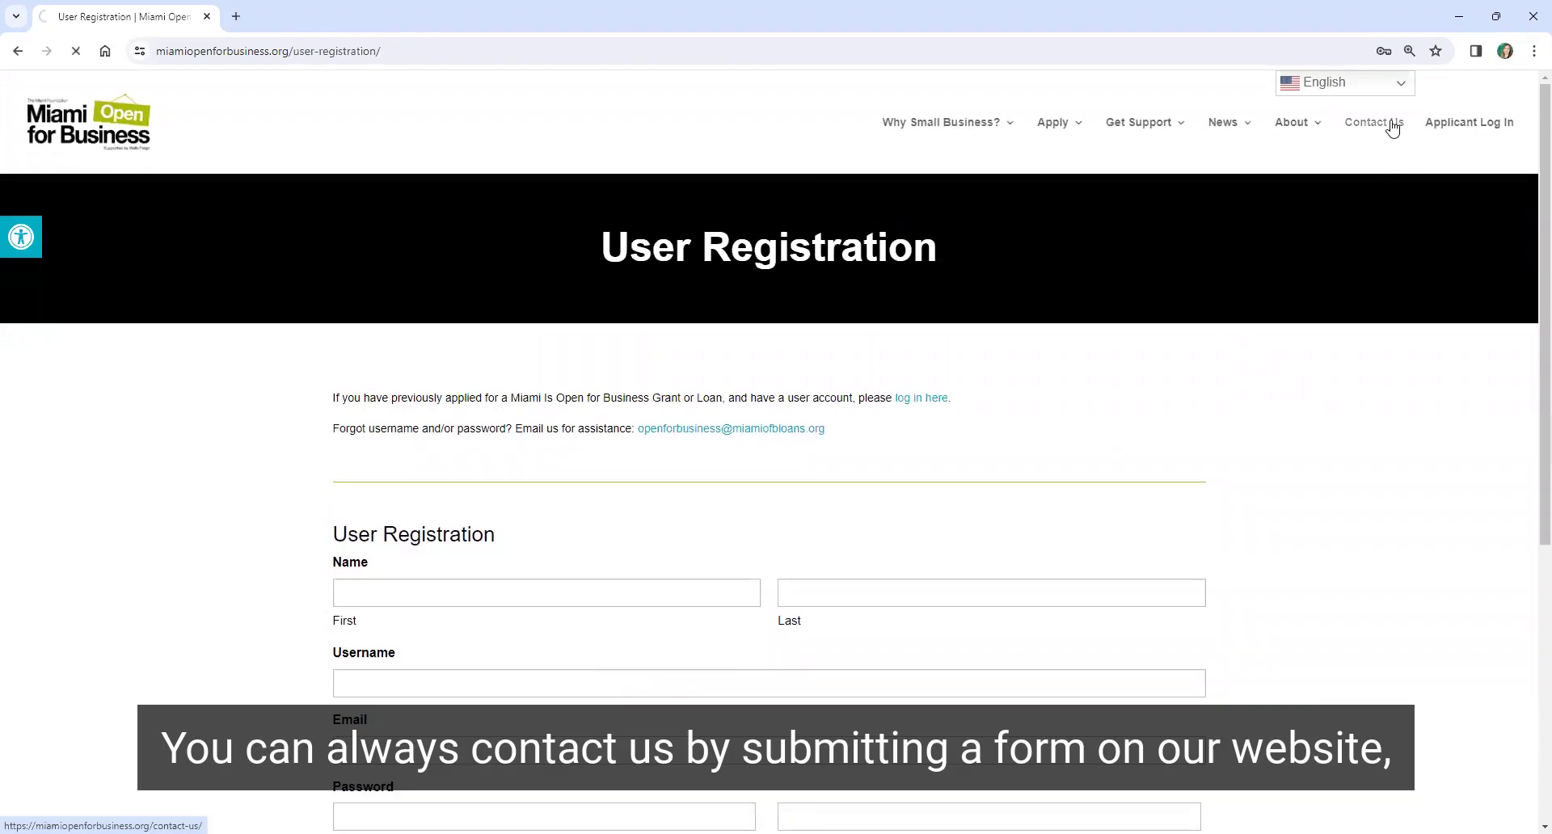
pyautogui.scroll(-3, 511, 534)
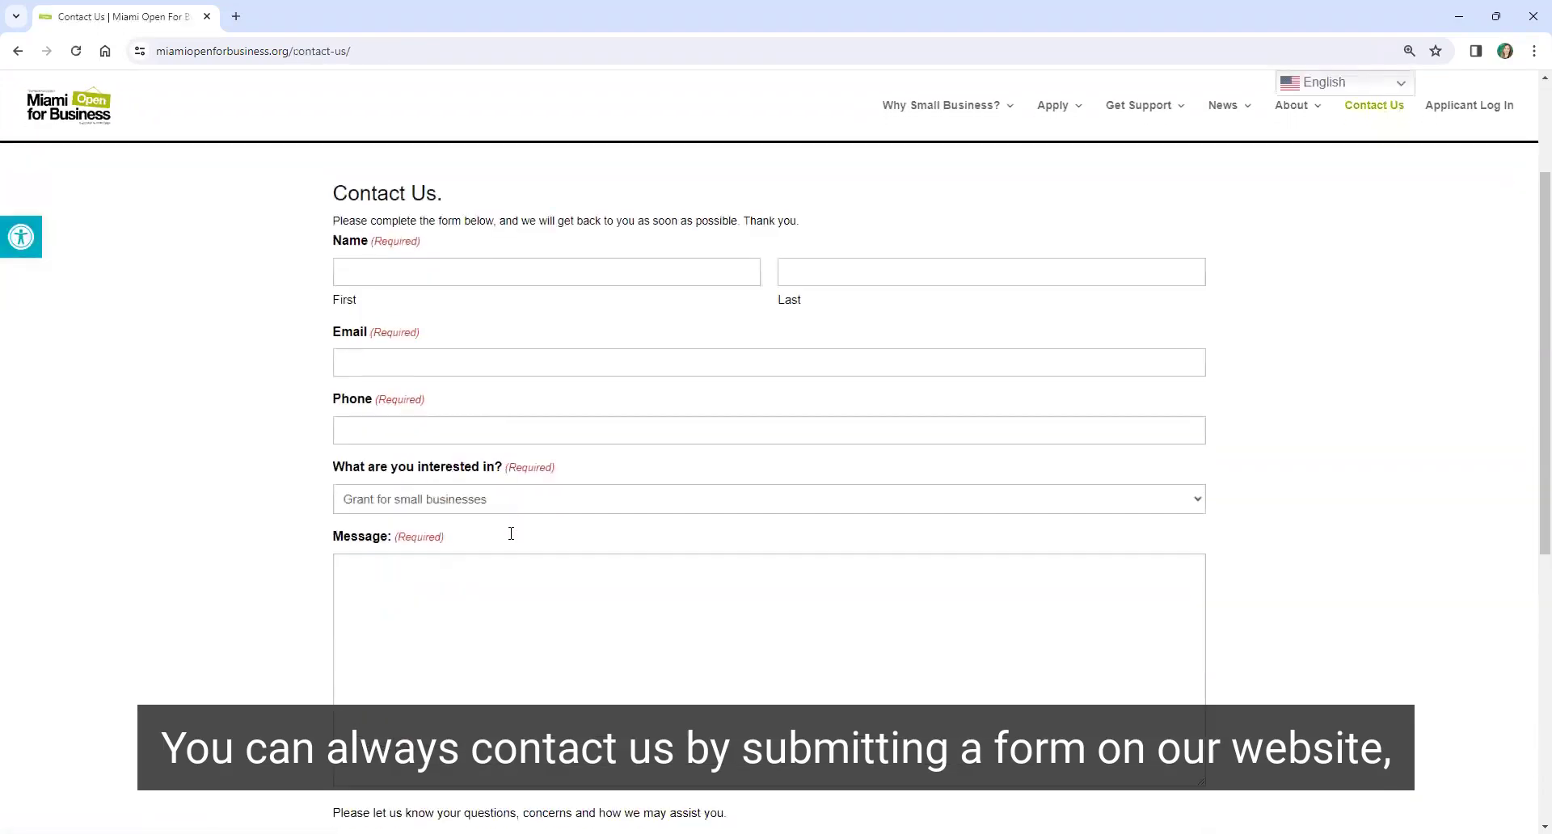
pyautogui.scroll(-5, 511, 534)
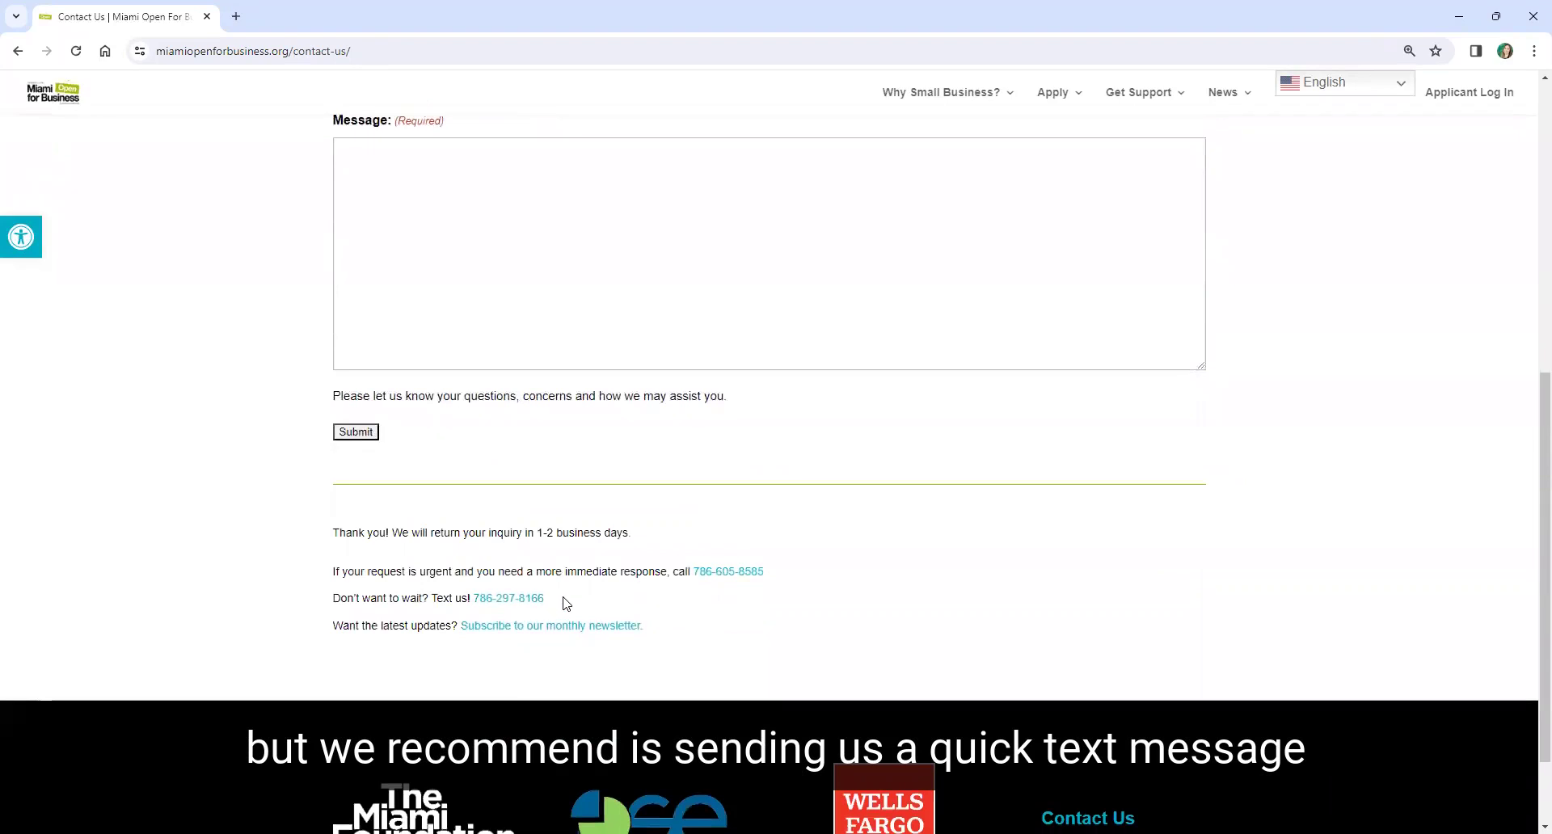
pyautogui.moveTo(565, 603); pyautogui.dragTo(306, 609)
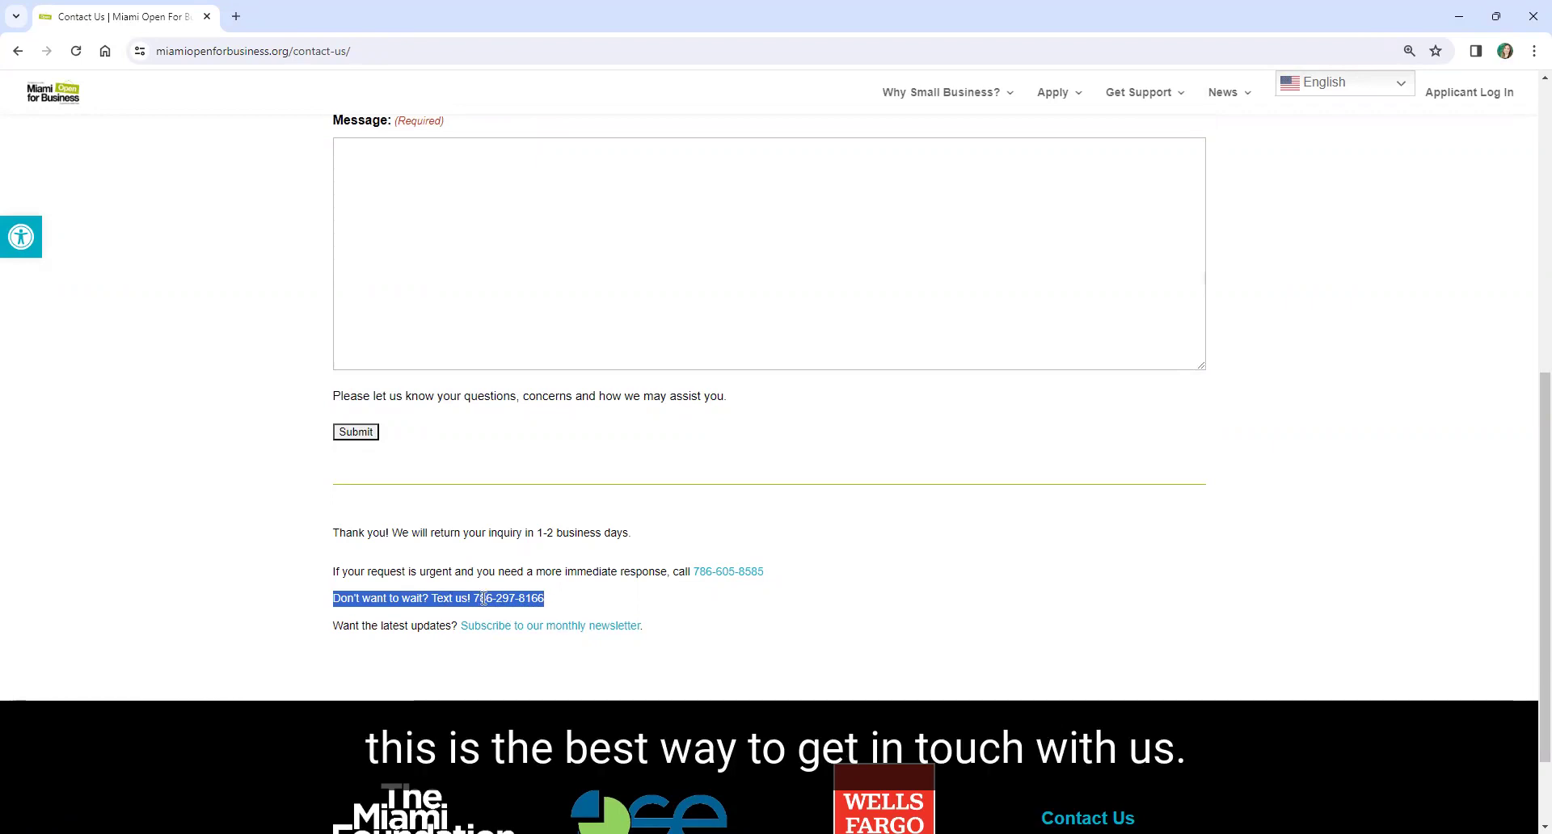
pyautogui.click(556, 604)
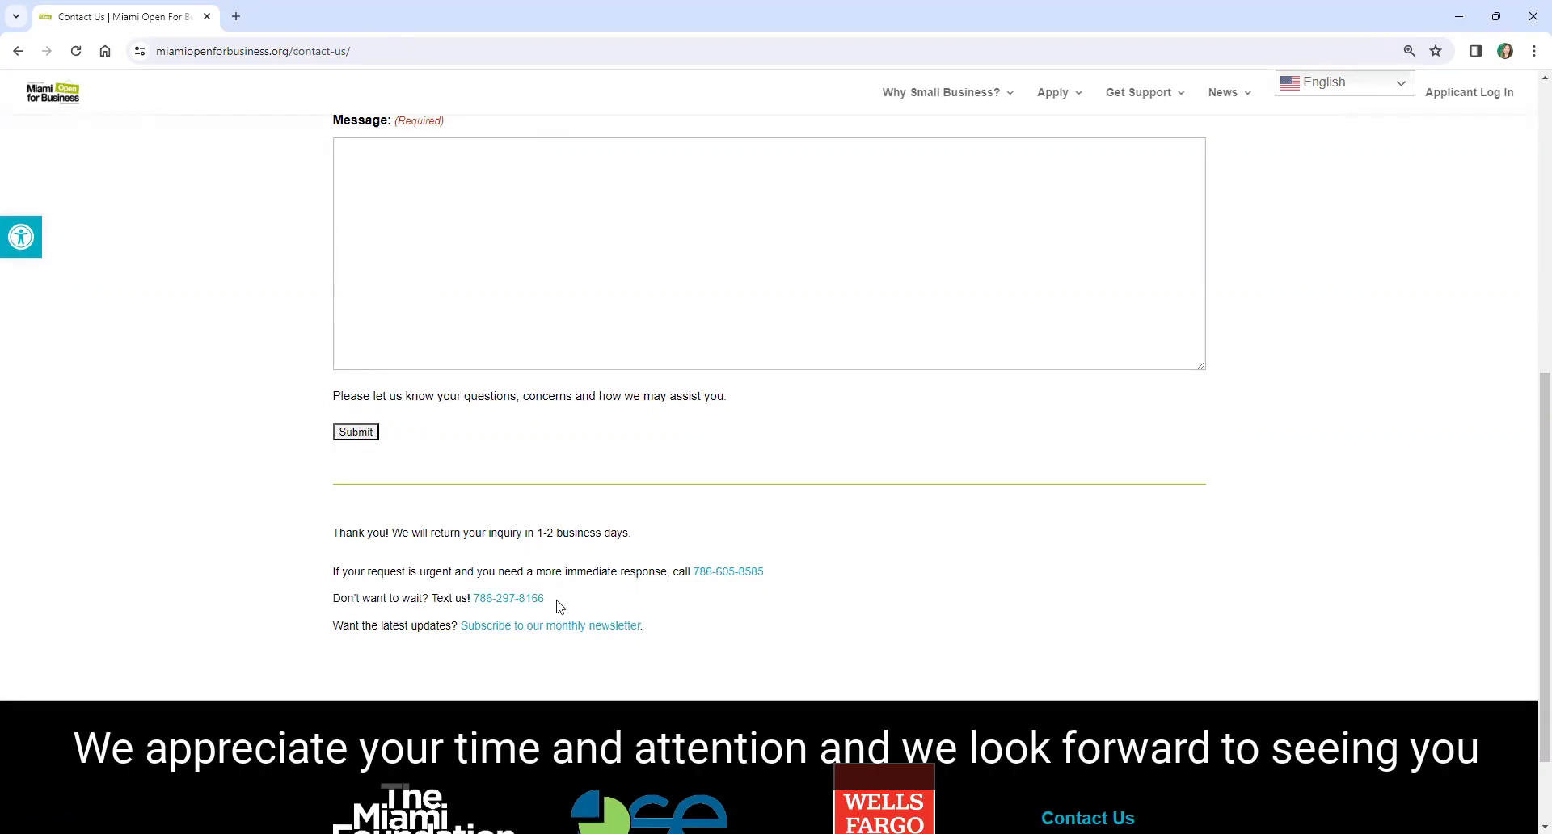